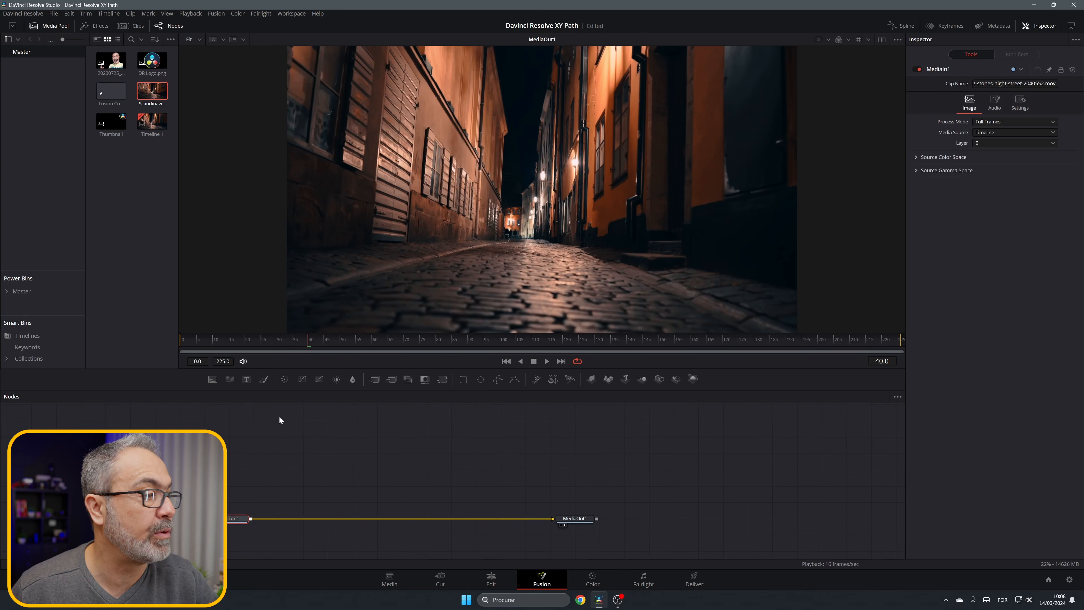
Step: Merge a new Text node over the street clip and insert a Transform node between the text and the merge
left_click_drag(246, 379, 251, 521)
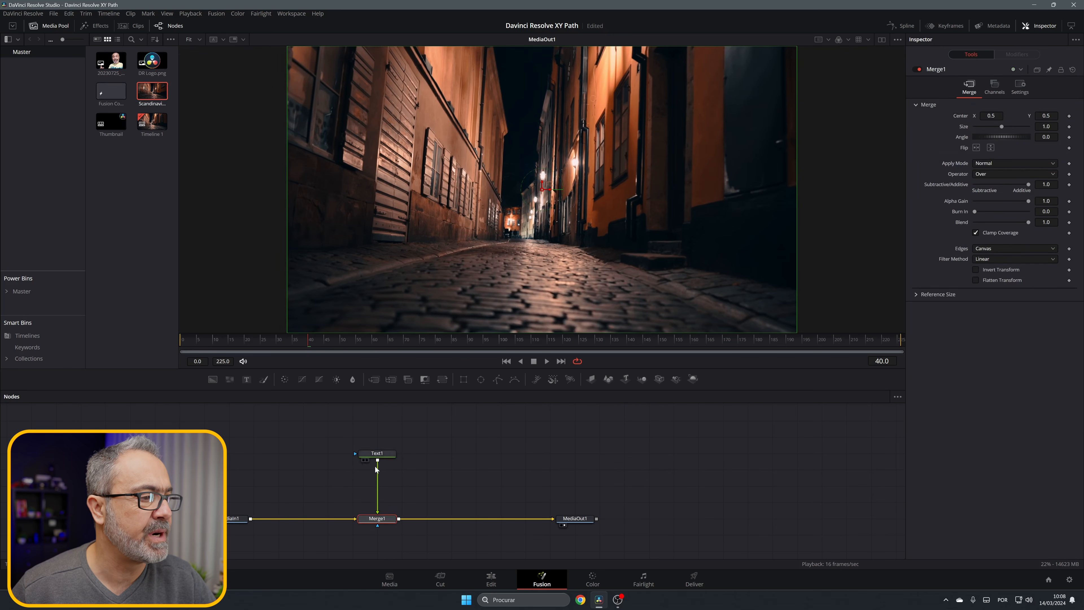
left_click(377, 455)
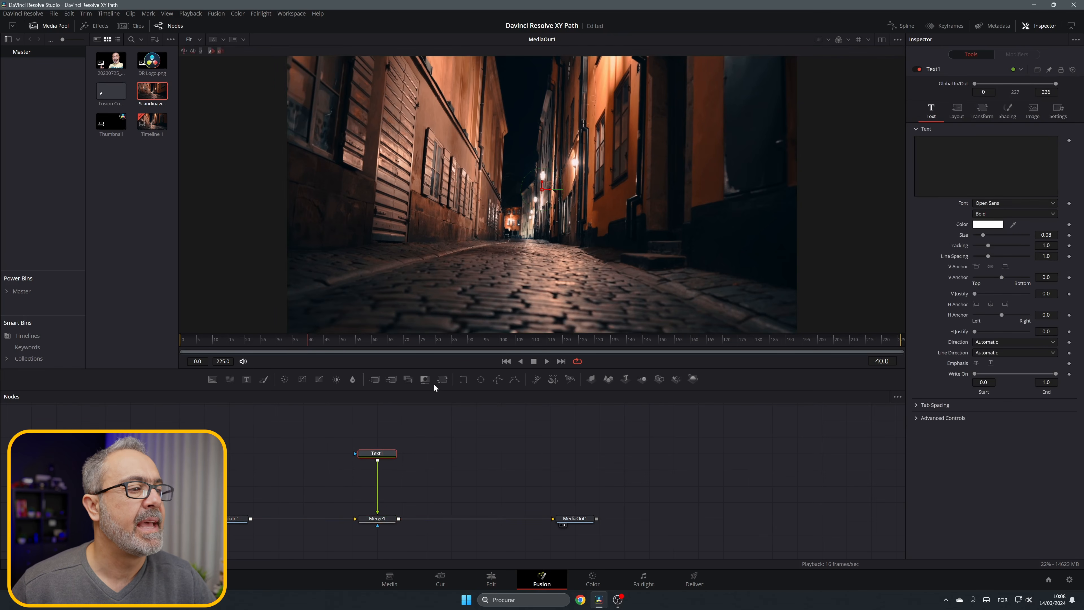
left_click_drag(442, 383, 377, 458)
Step: Enter "NIGHT WALK" as the content of the Text1 node
left_click(960, 162)
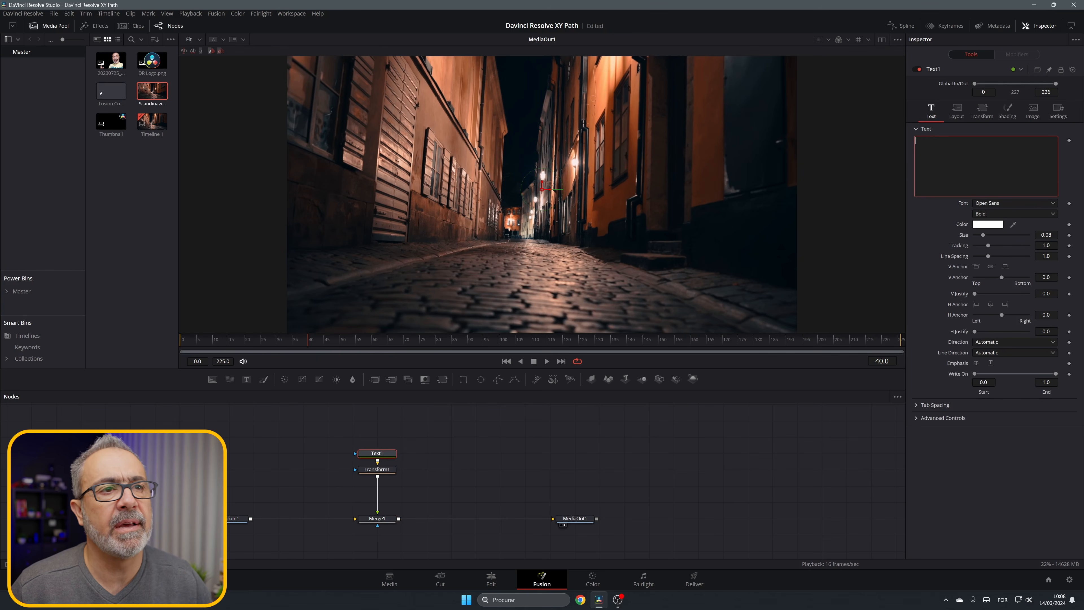
type("NIG")
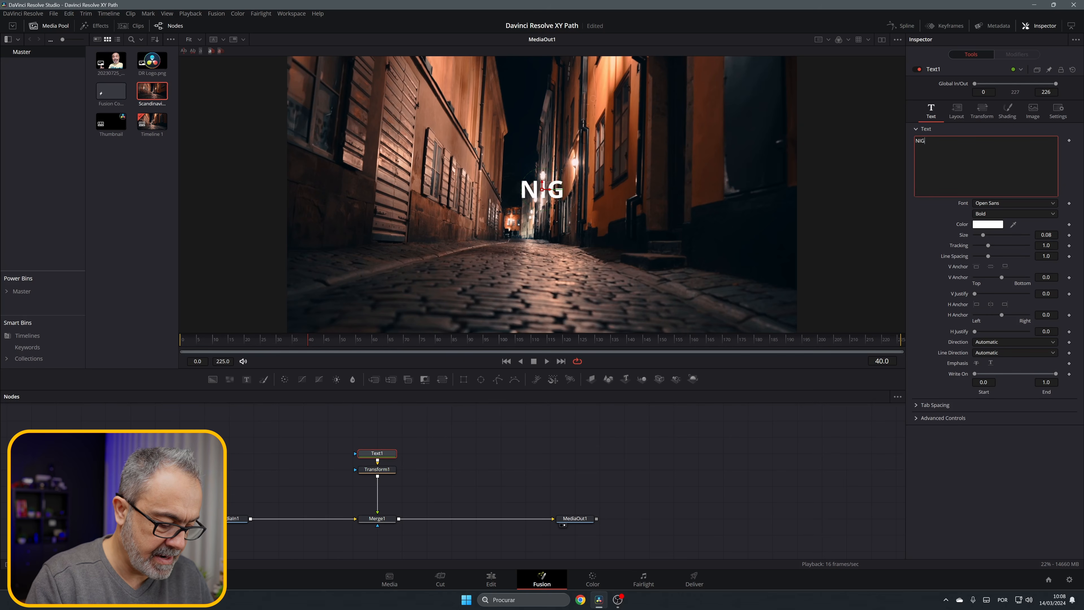
type("HT WAL")
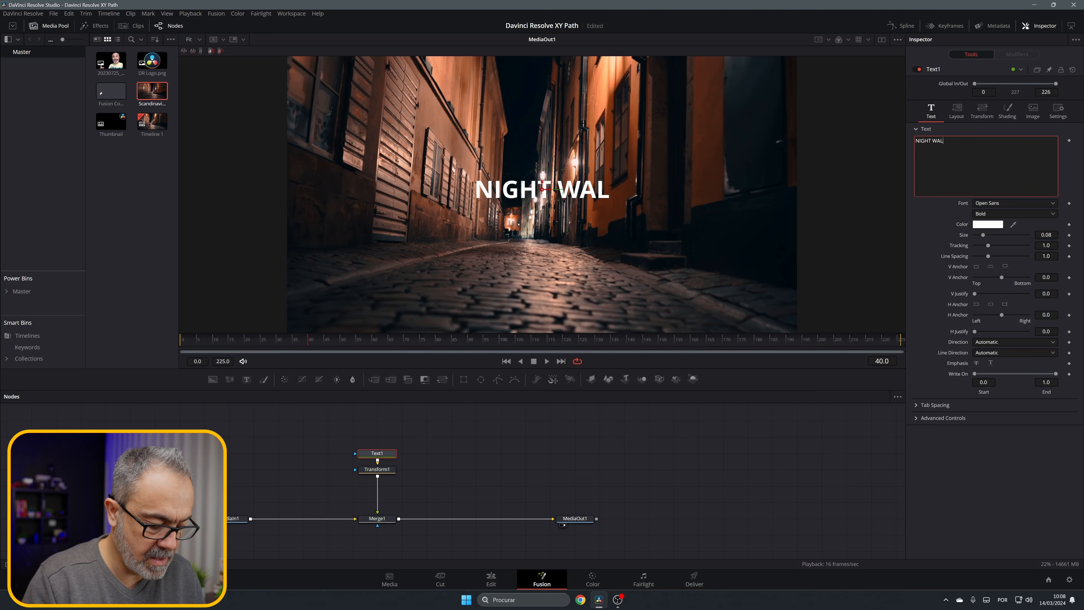
type("K")
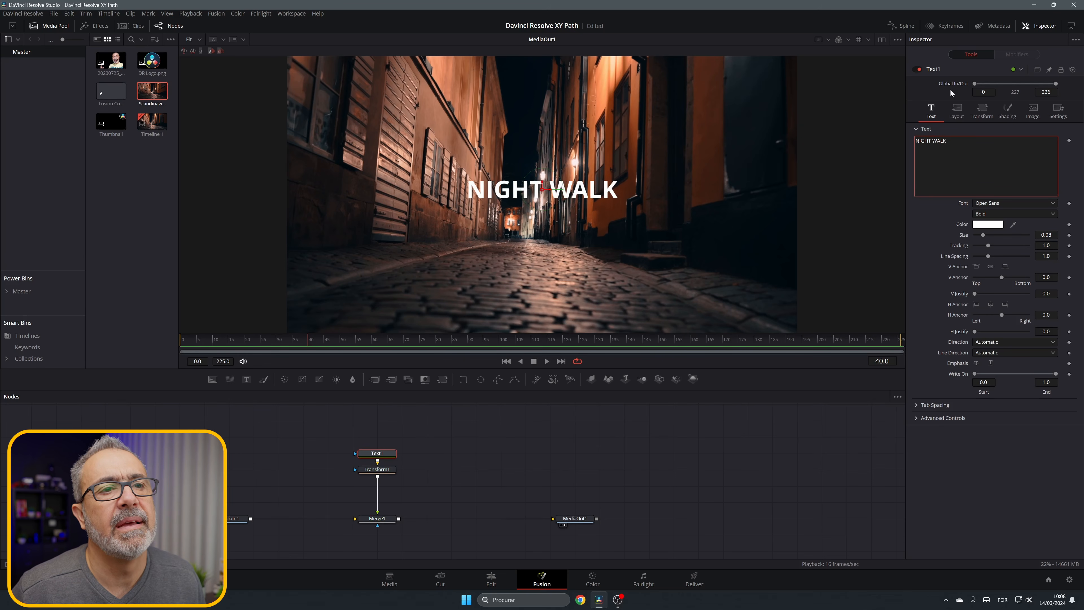
Step: Set the title's font to Montserrat Black and break the text into two lines, NIGHT above WALK
left_click(1026, 204)
left_click(1014, 212)
left_click(1012, 213)
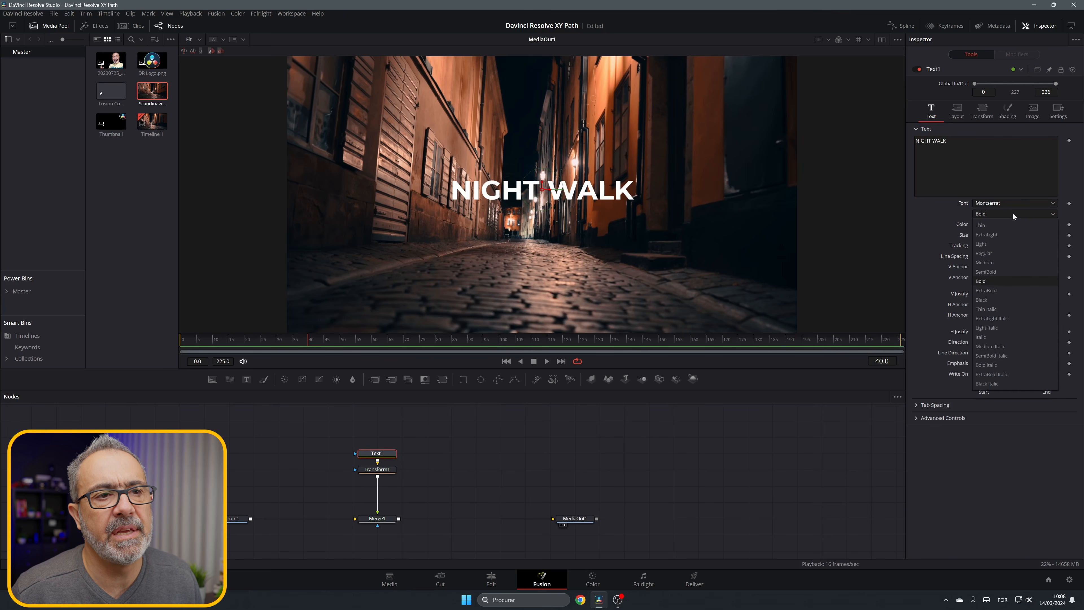
left_click(986, 300)
left_click(932, 141)
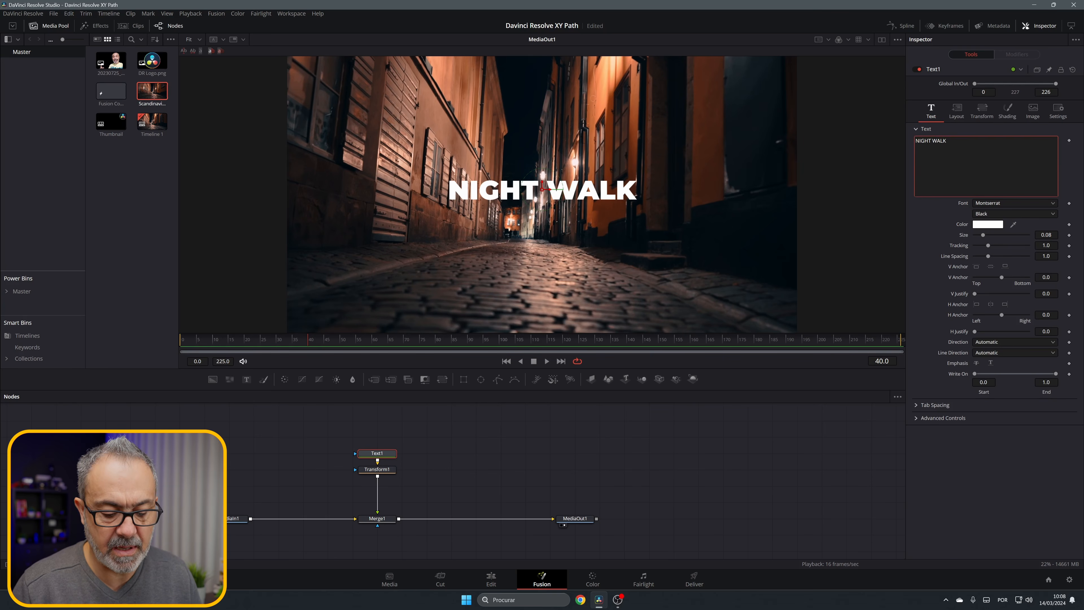
key("Delete")
key("Return")
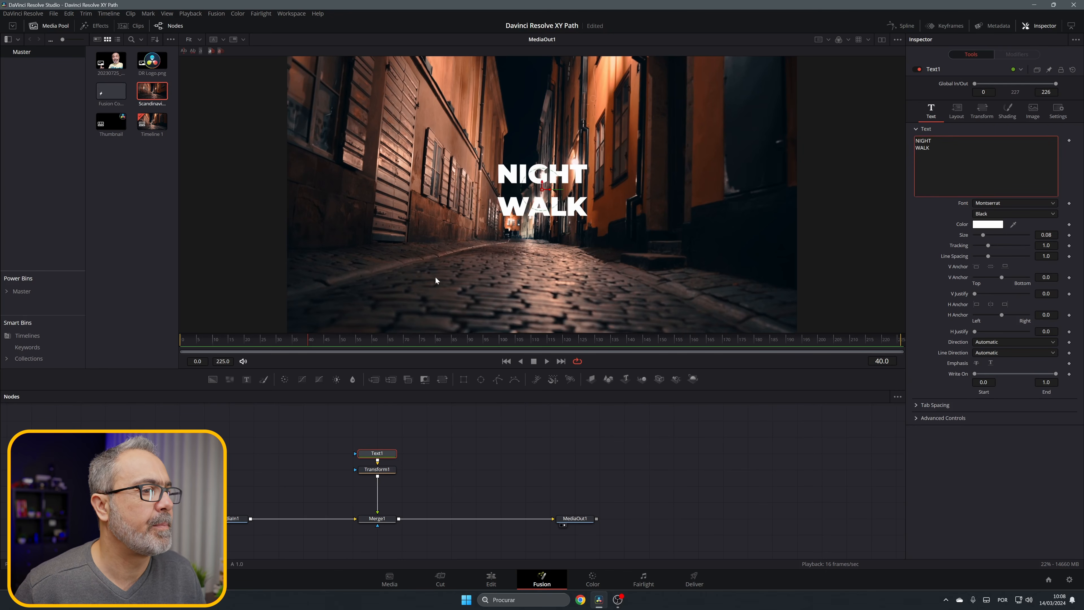
Step: At frame 0, modify the Transform1 node's Center with an XY Path and show the modifier's controls
left_click_drag(308, 345, 175, 351)
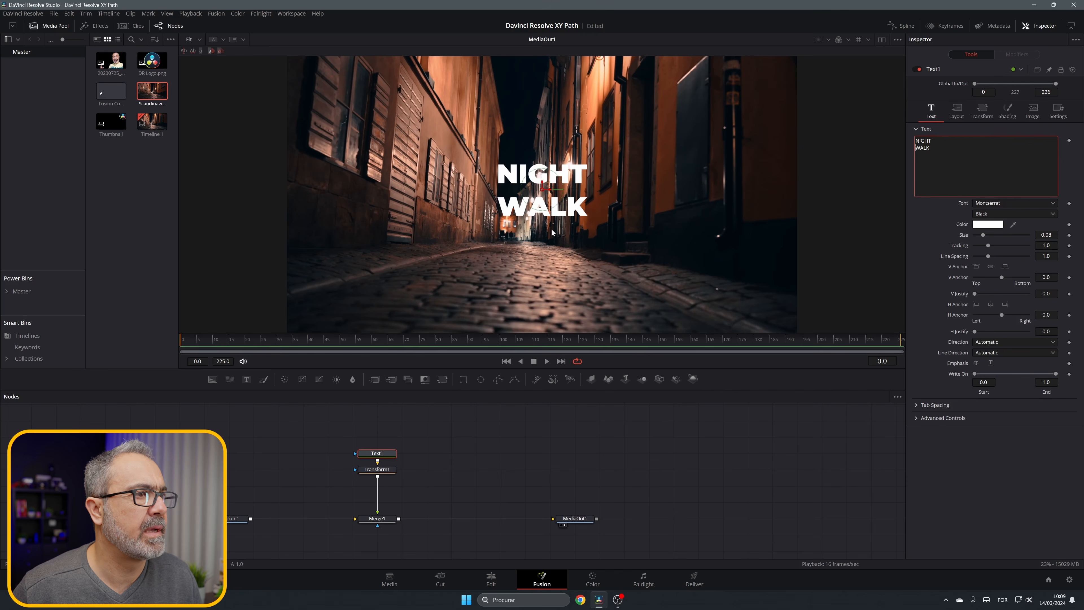
left_click(377, 470)
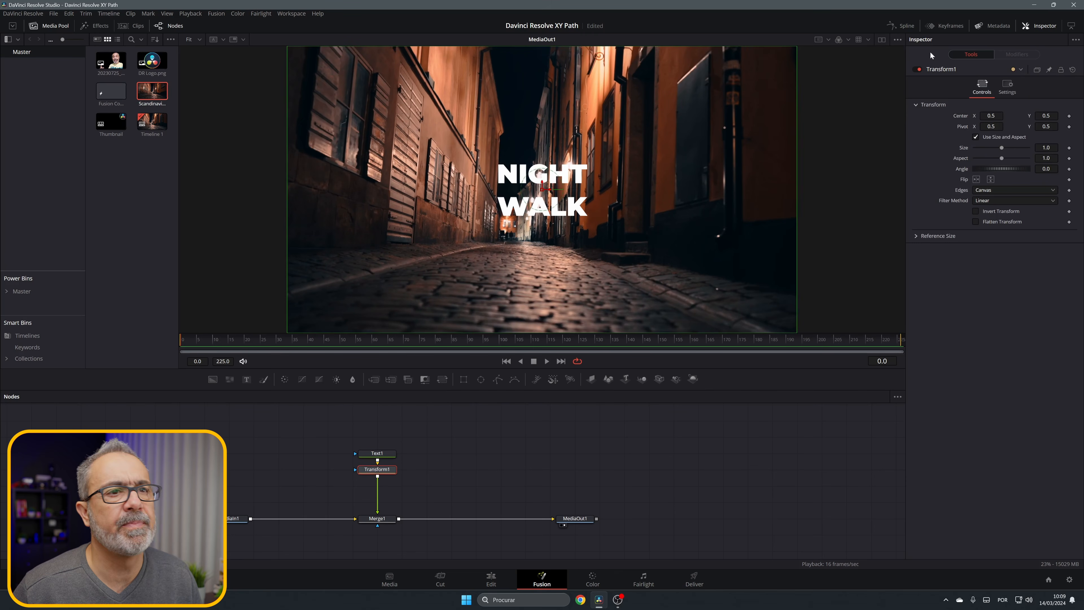
right_click(955, 116)
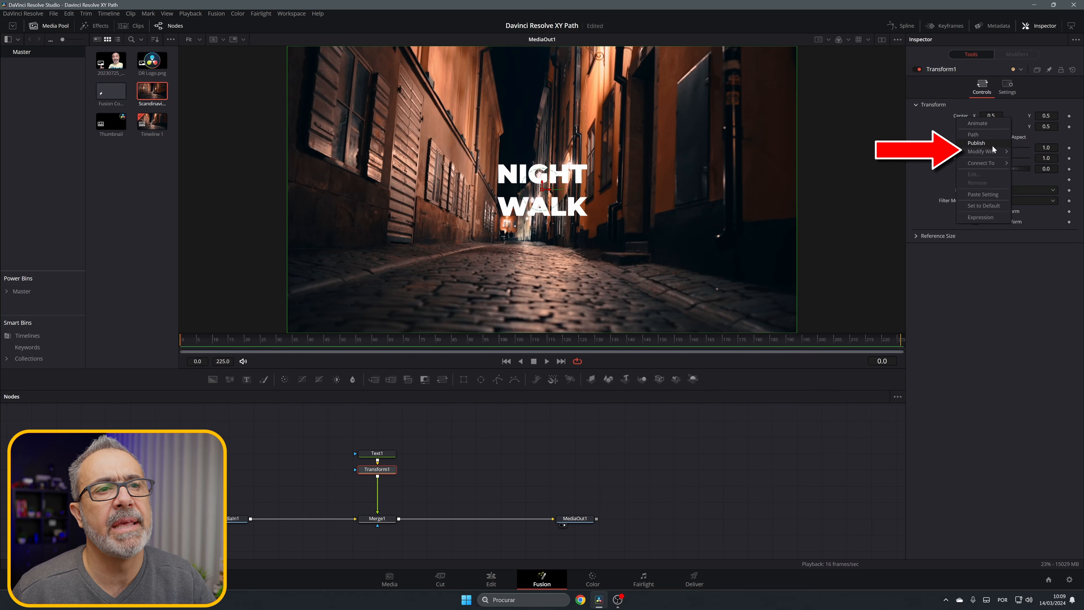
mouse_move(990, 152)
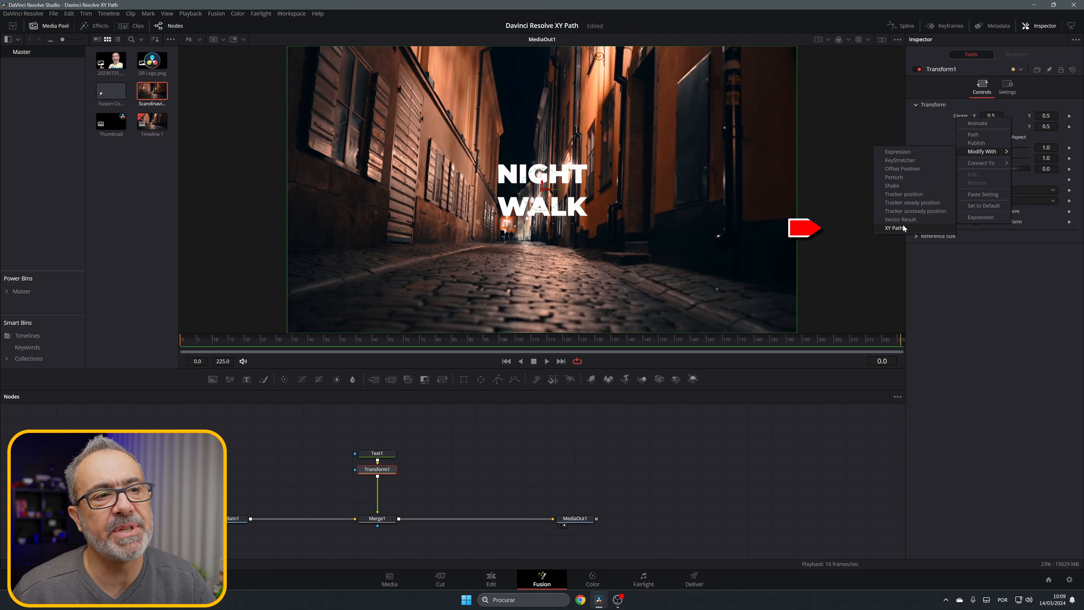
left_click(894, 228)
left_click(1016, 54)
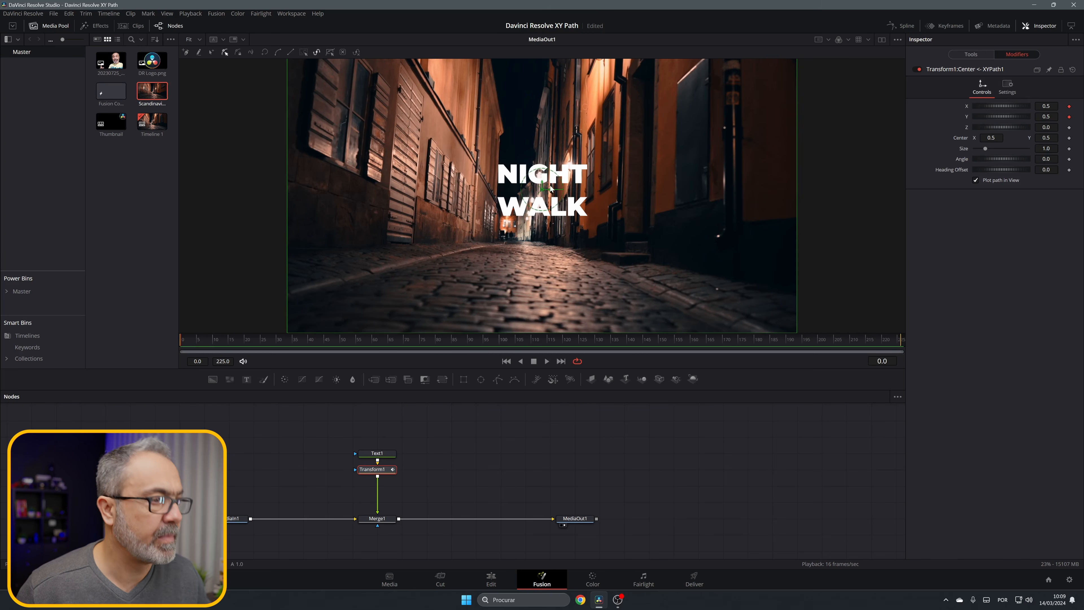
Step: Place the text below the image at frame 0, about Y -0.10, and raise it to about Y 0.41 at frame 25
scroll(546, 193, "down", 2)
left_click_drag(544, 190, 533, 313)
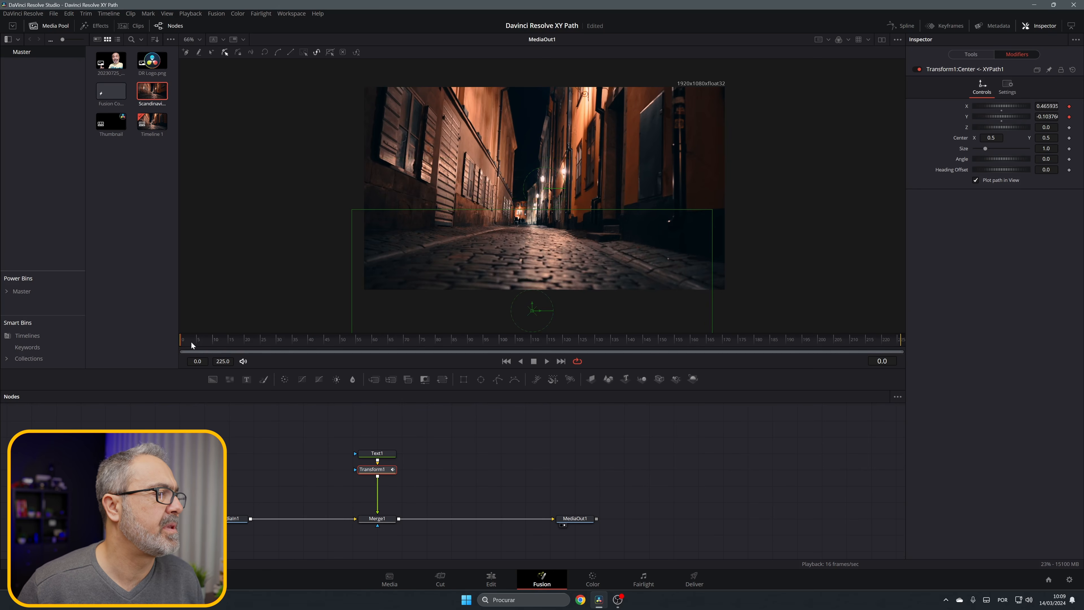
left_click(261, 342)
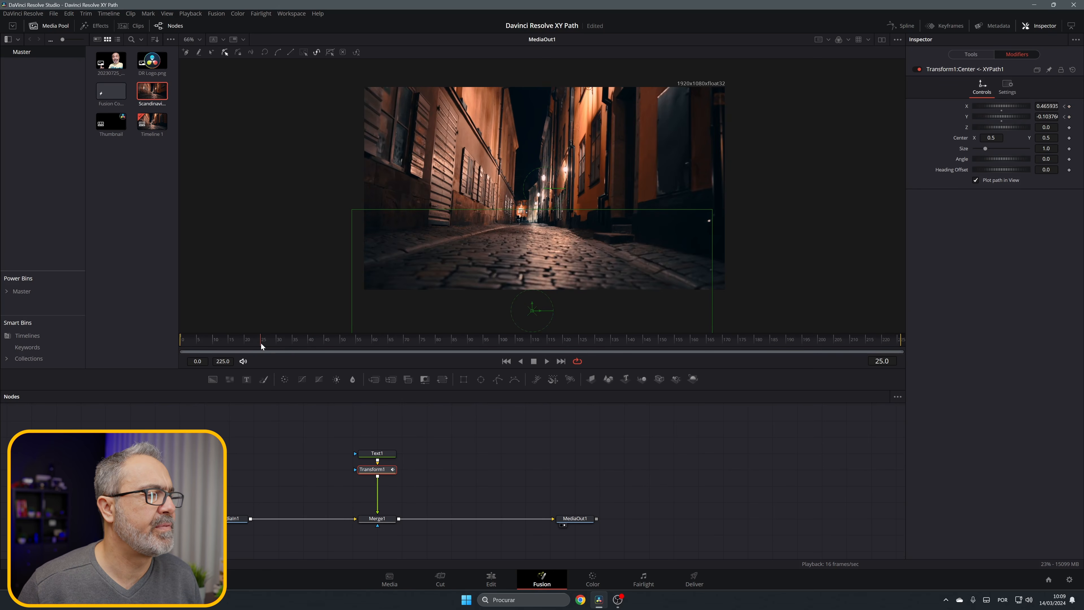
left_click_drag(533, 310, 532, 206)
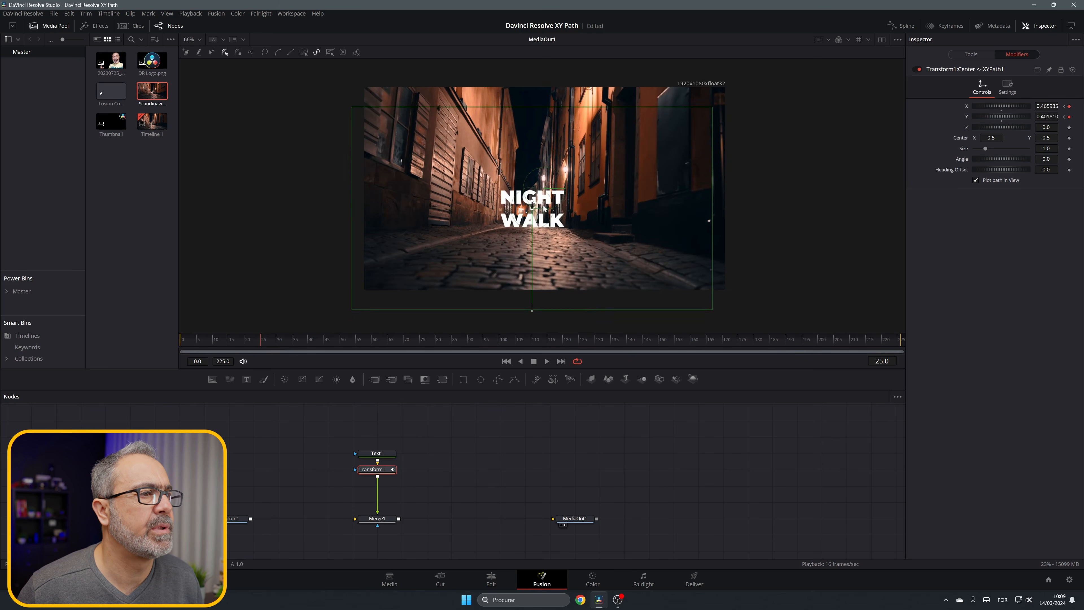
Step: Keyframe slight up-and-right drifts of the text at frame 50 and about every 30 frames through frame 200, ending near X 0.50, Y 0.45
left_click_drag(259, 338, 343, 339)
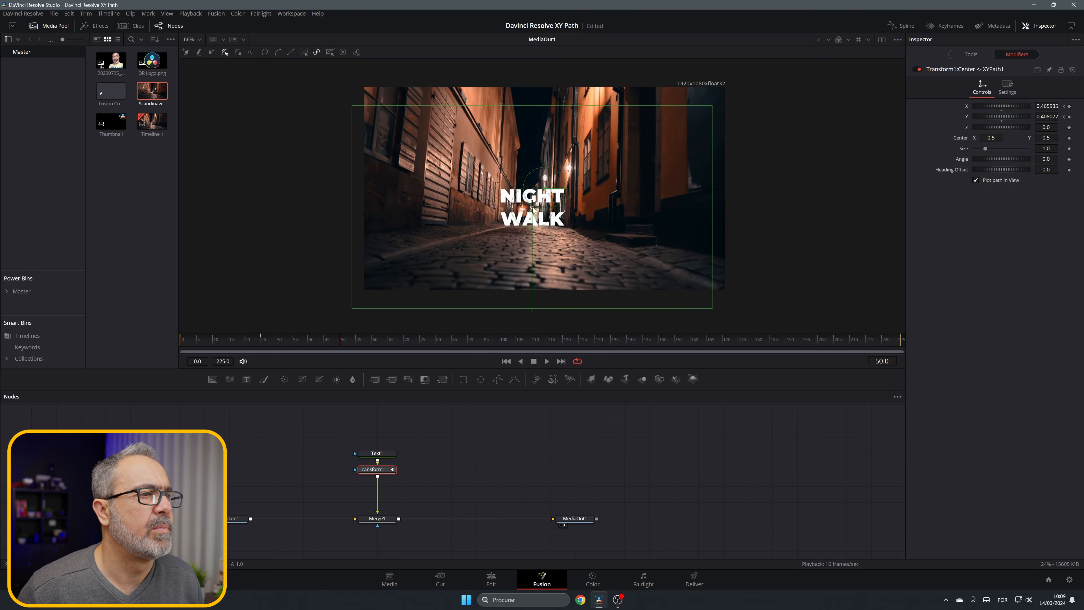
left_click_drag(534, 208, 539, 204)
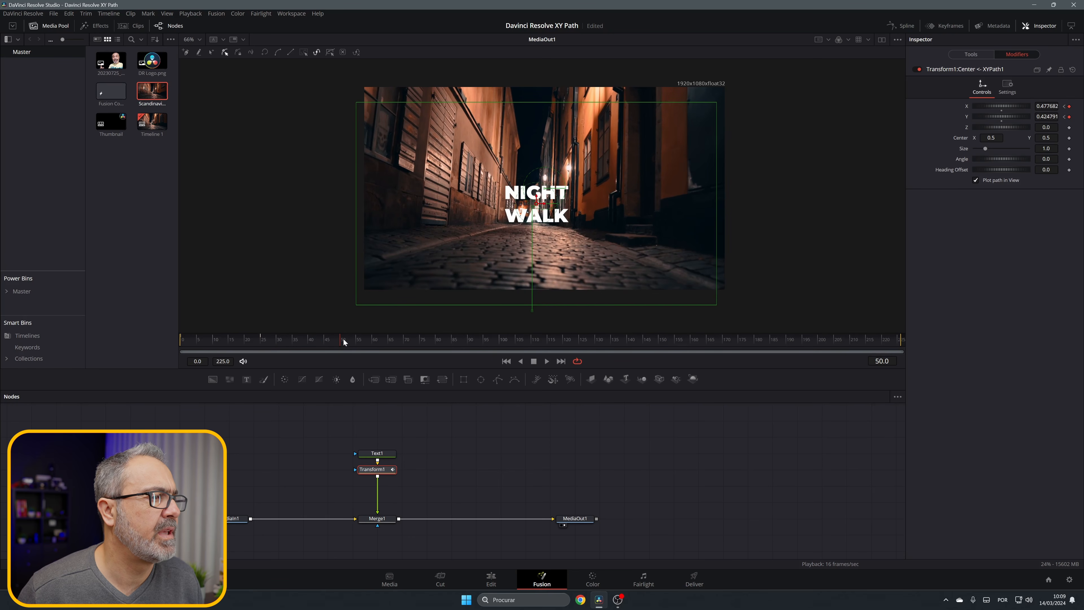
left_click_drag(343, 338, 437, 343)
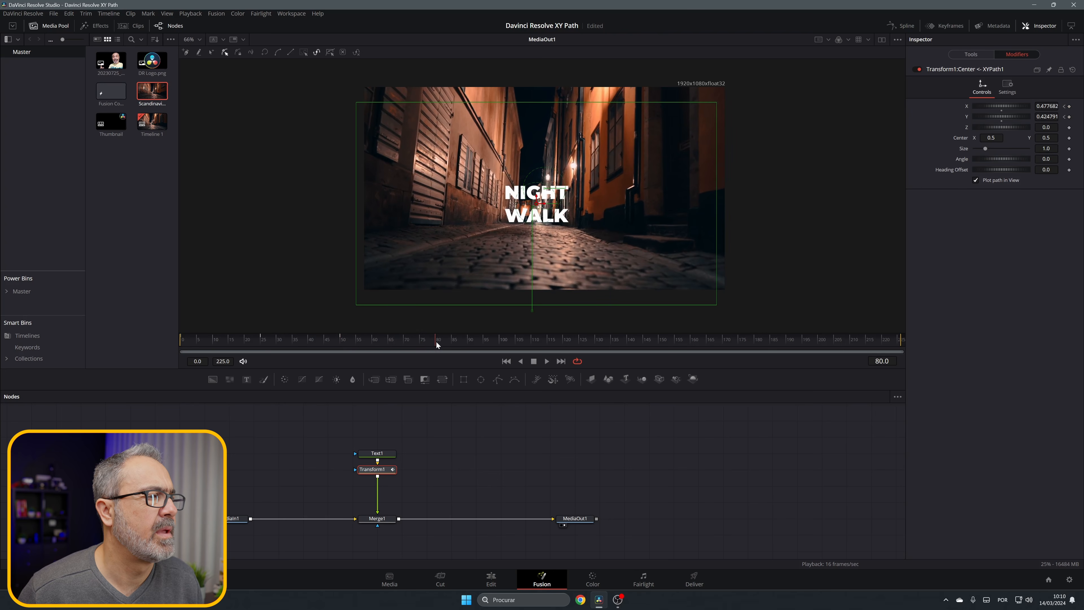
left_click_drag(538, 203, 539, 201)
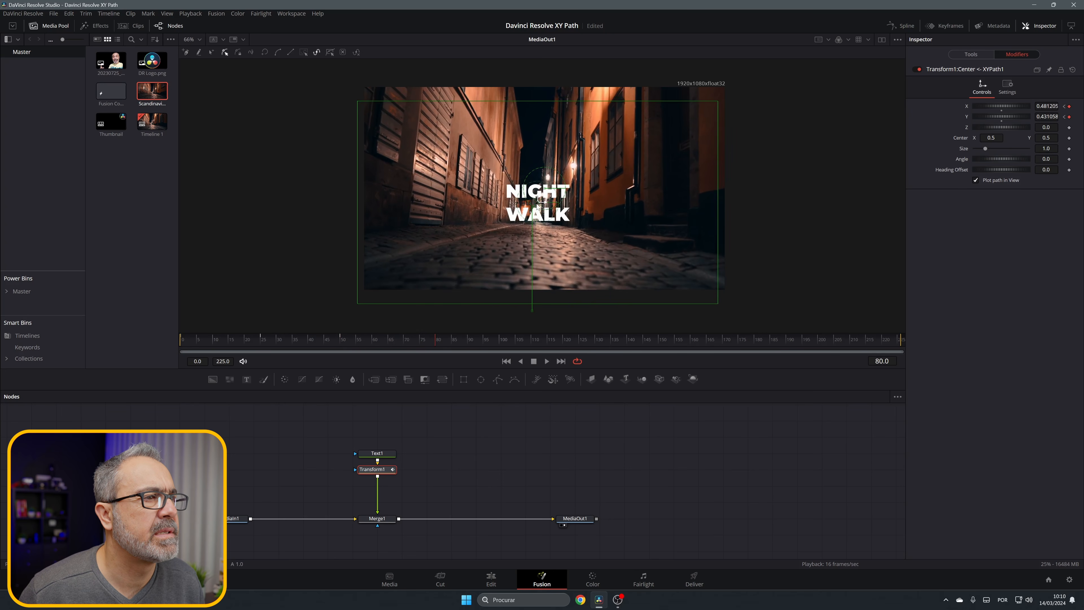
left_click_drag(435, 343, 533, 338)
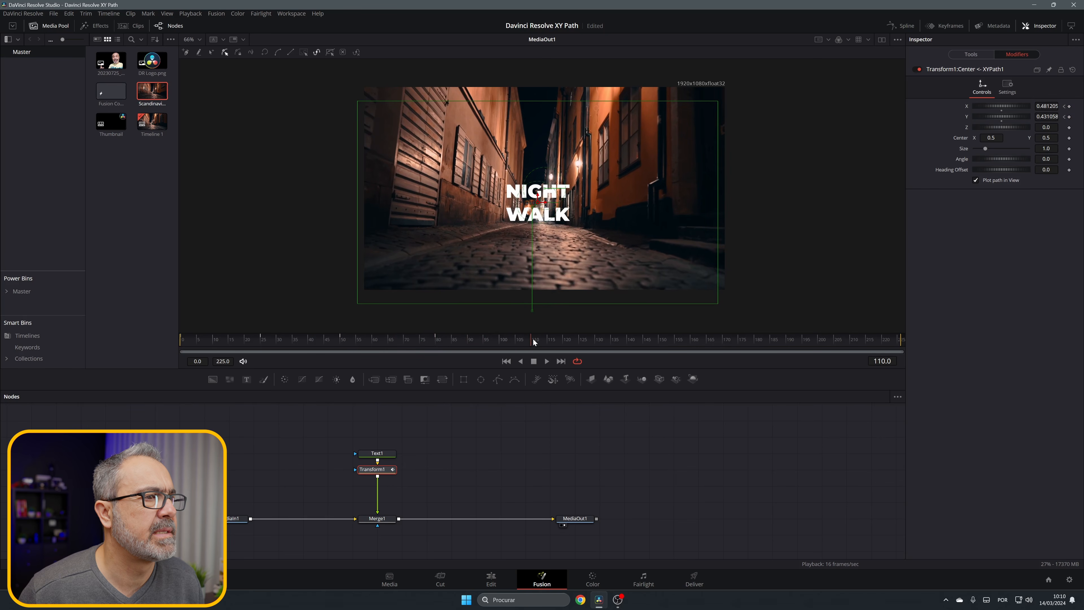
left_click_drag(539, 201, 542, 201)
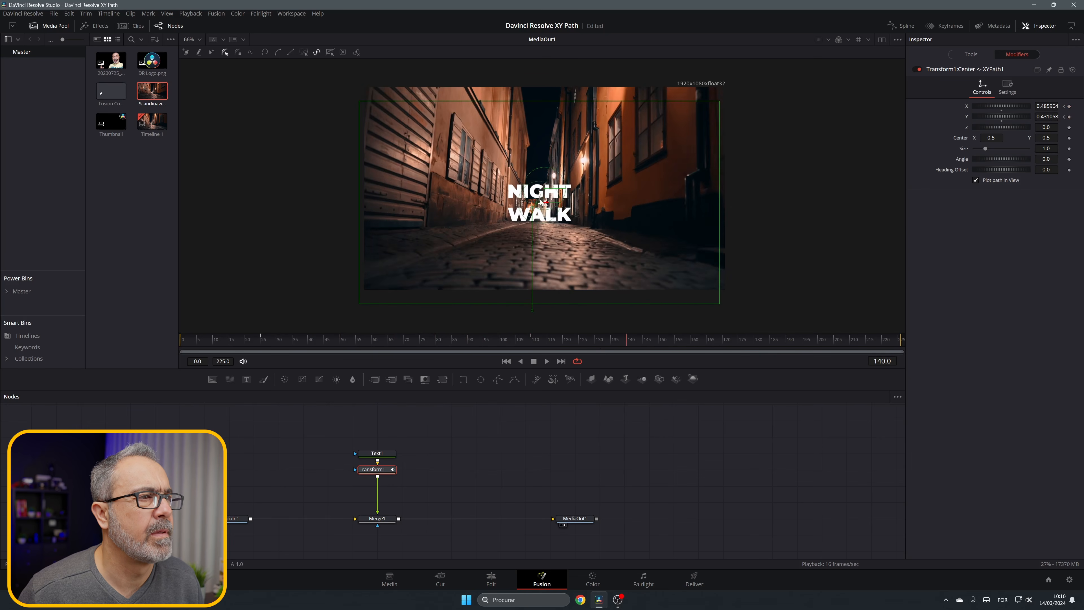
left_click(723, 343)
left_click_drag(542, 200, 546, 200)
left_click(821, 344)
Step: Move the text below the image at frame 226, to about Y -0.14, and save the project
left_click(882, 344)
left_click(902, 344)
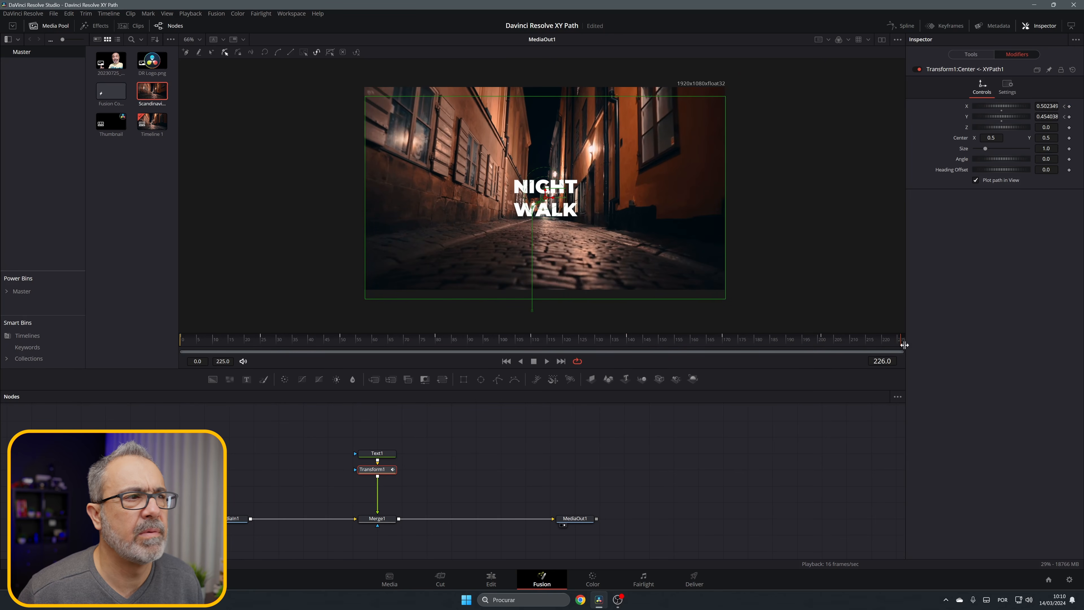
left_click_drag(546, 197, 545, 318)
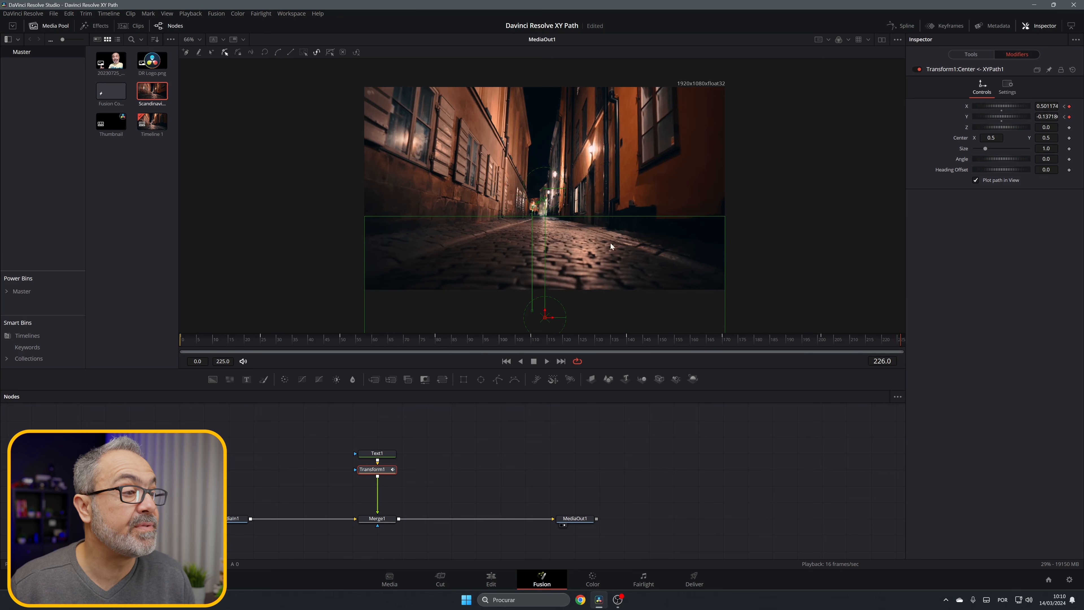
key("ctrl+s")
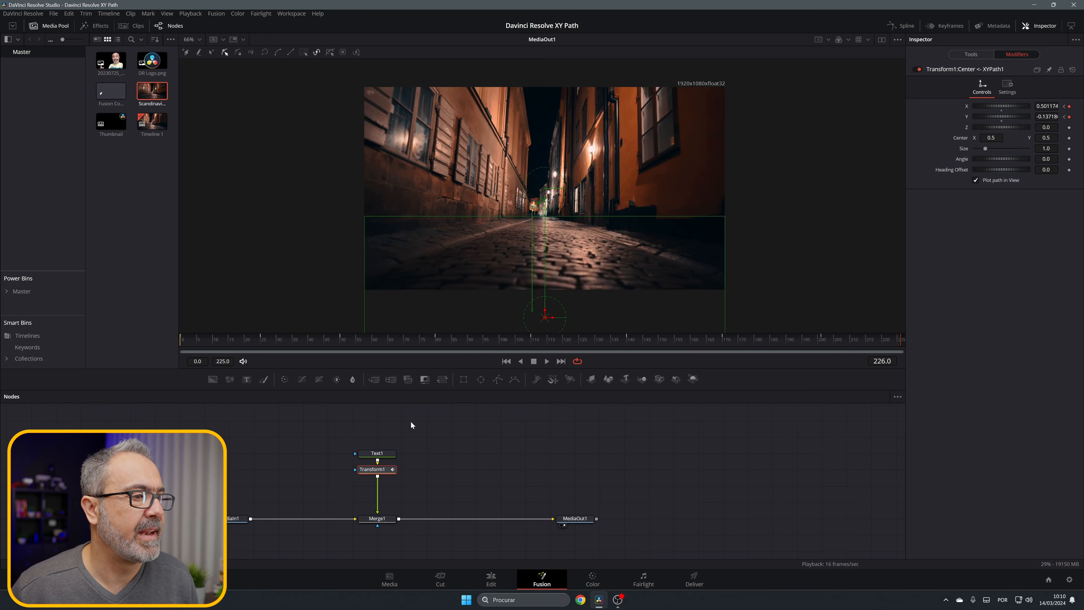
Step: Display the Transform1 path's X and Y curves fitted in the Spline editor and smooth all their keyframes
left_click(545, 362)
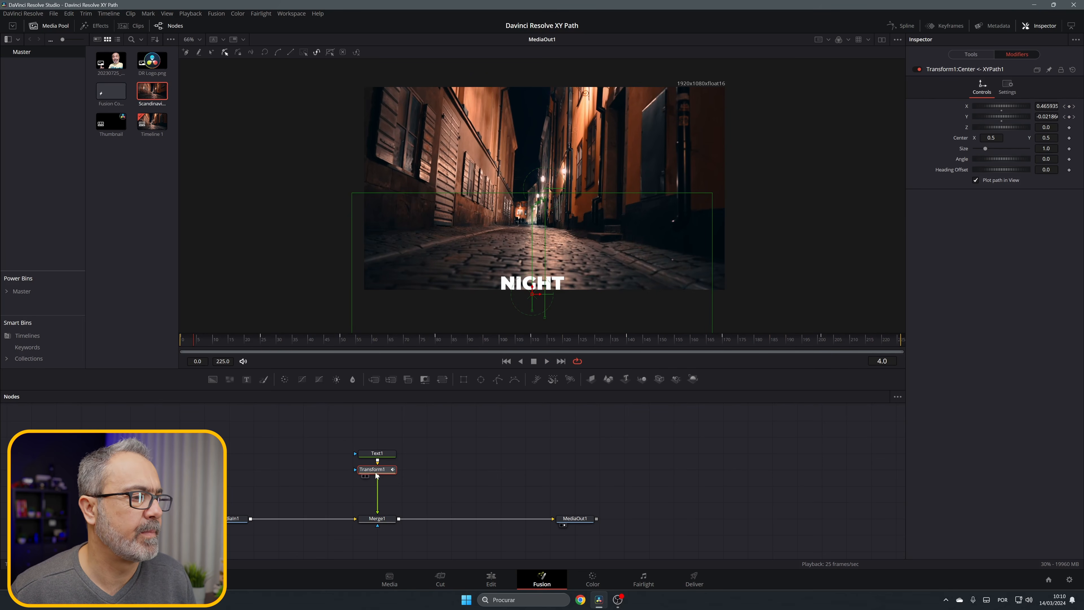
left_click(908, 26)
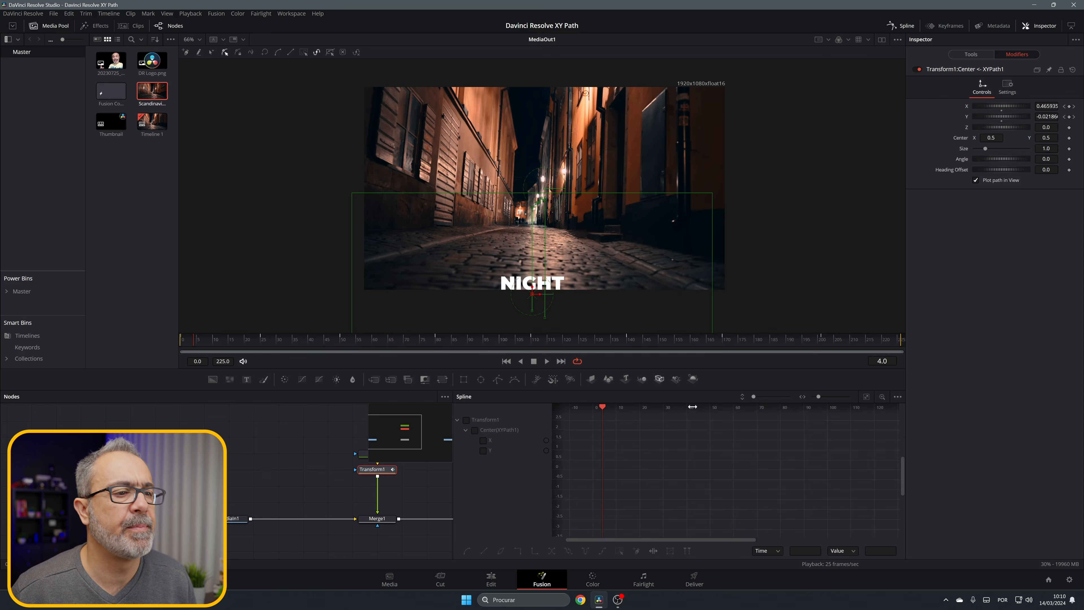
left_click(466, 420)
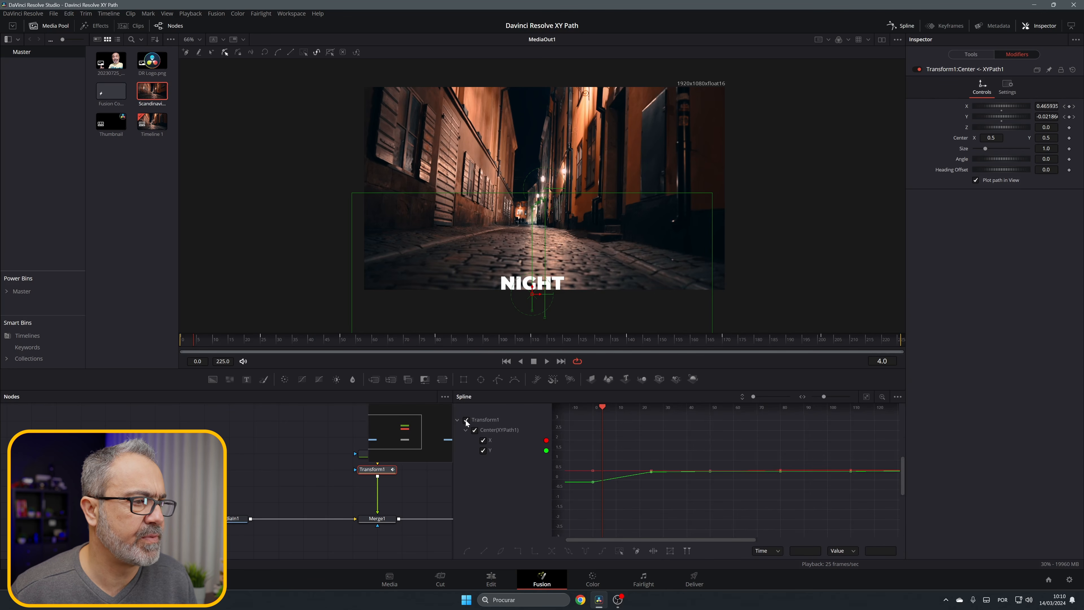
left_click(867, 397)
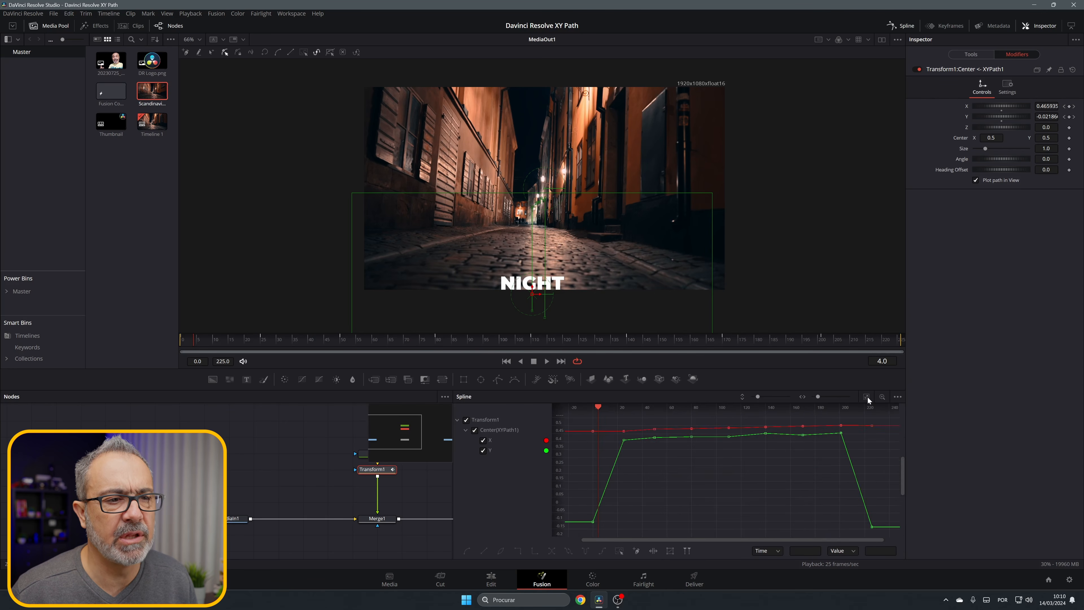
left_click_drag(576, 421, 884, 535)
key("shift+s")
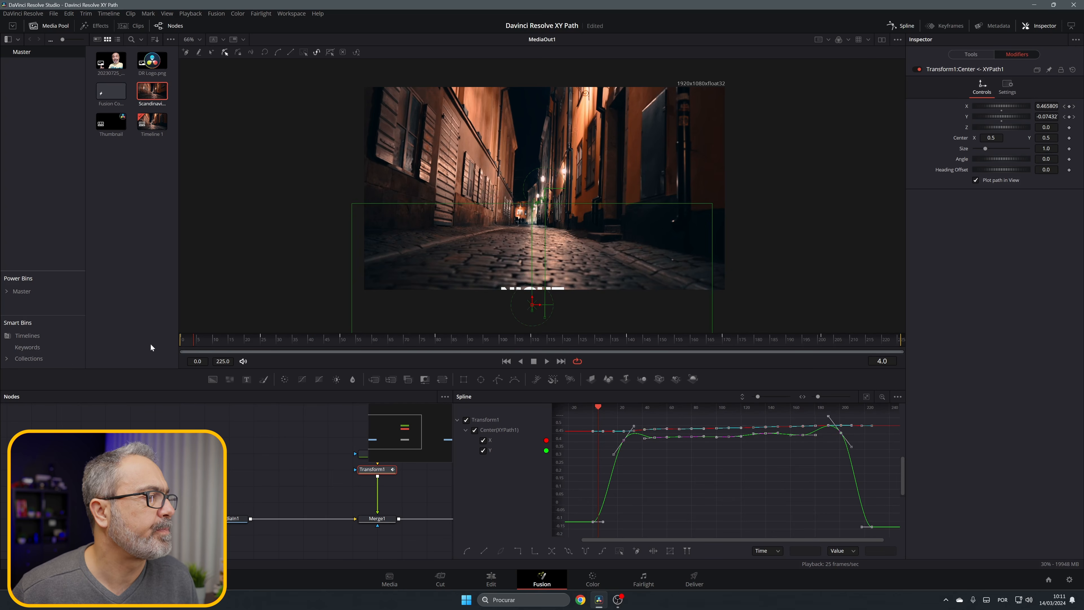
Step: Play the smoothed animation from frame 0 in Fusion and again from the clip's start on the Edit page
left_click_drag(192, 347, 179, 347)
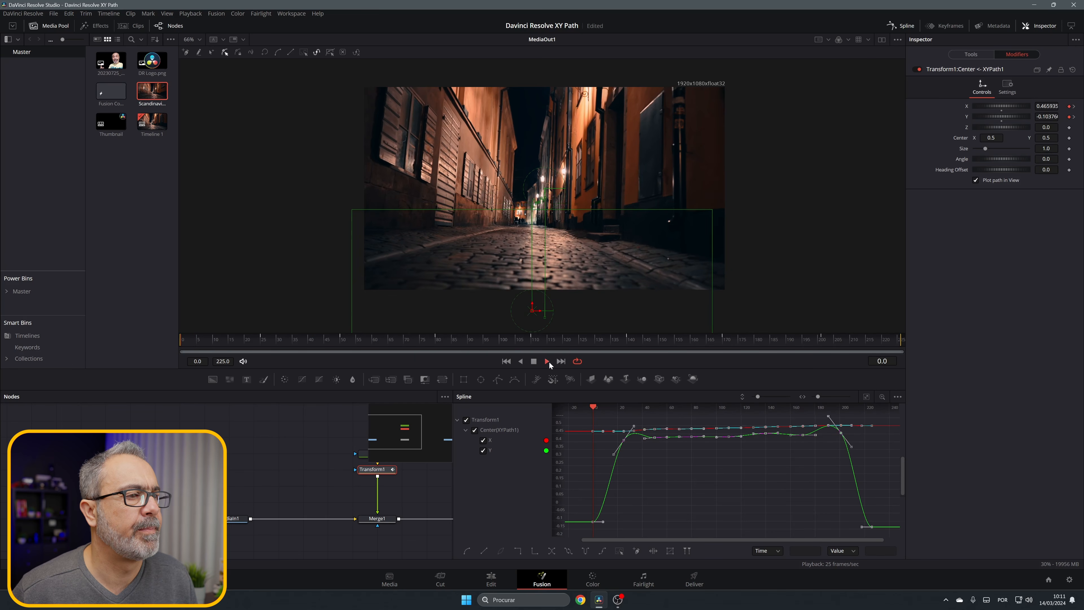
left_click(547, 361)
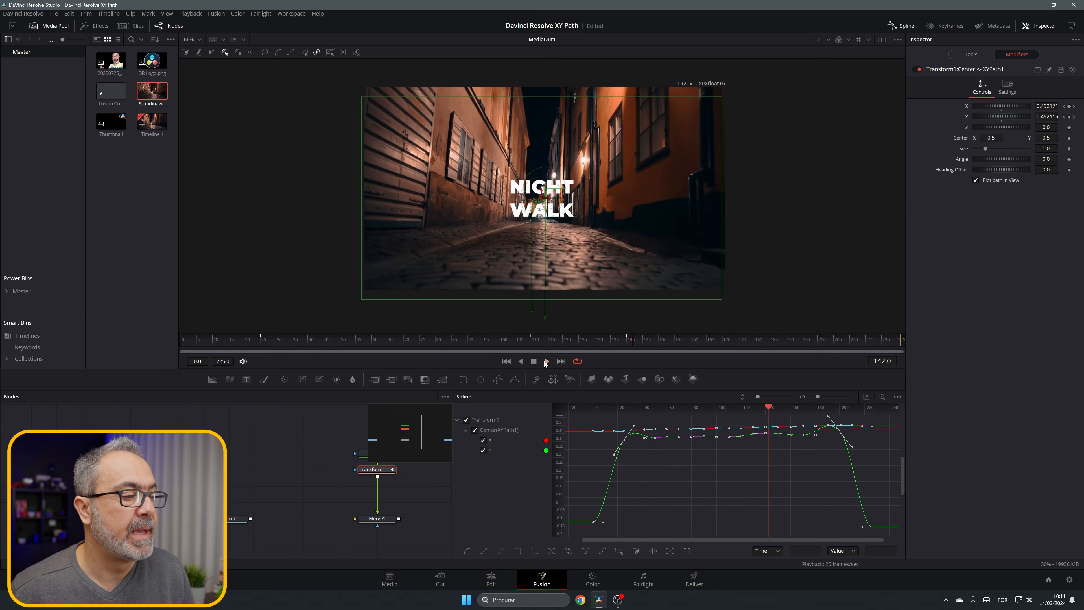
left_click(490, 582)
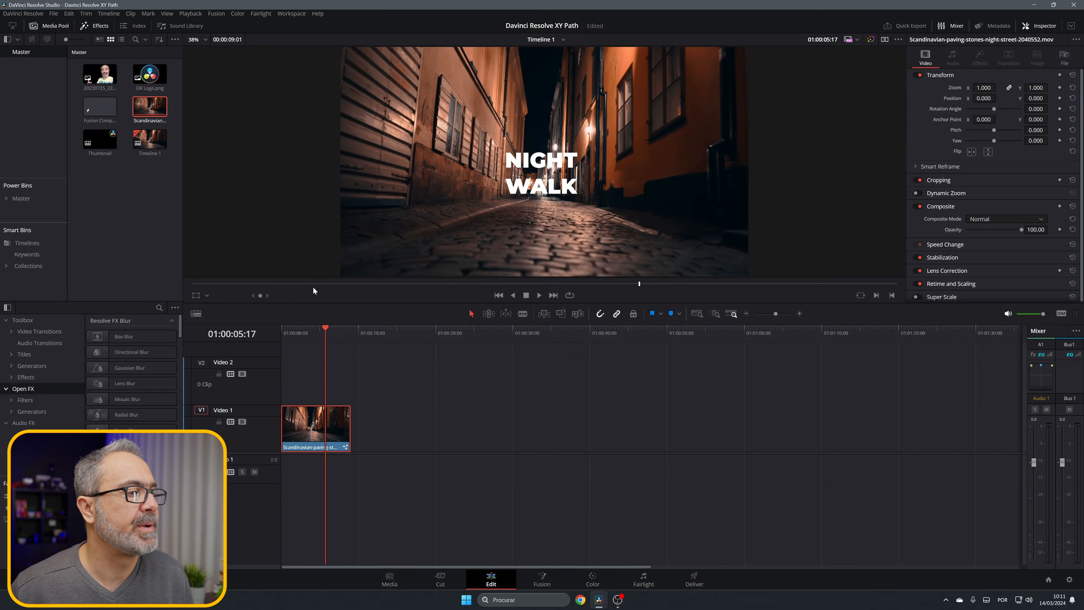
left_click_drag(335, 325, 277, 338)
key("space")
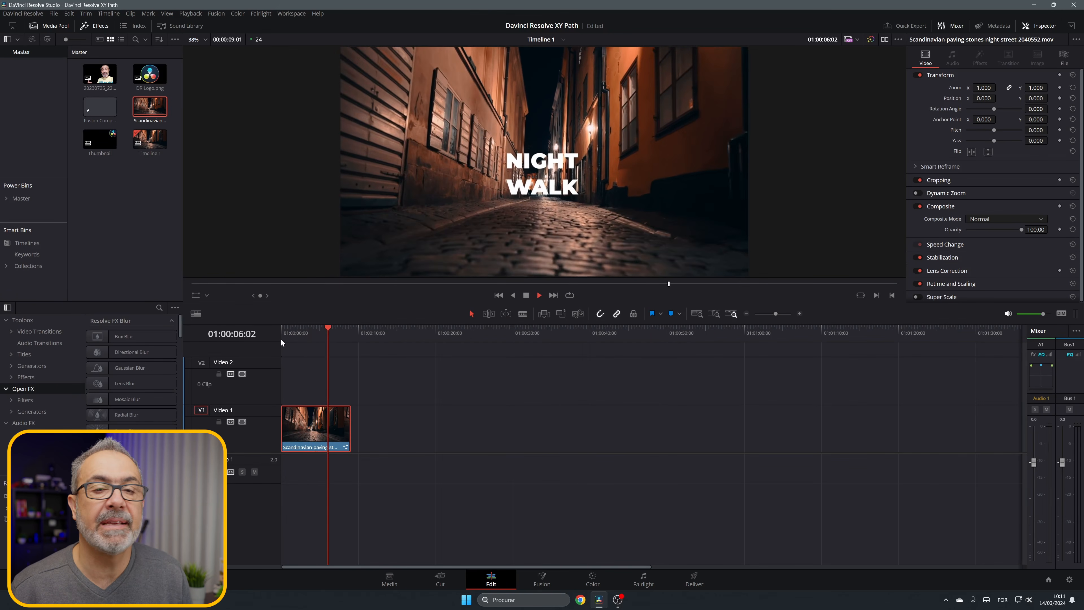
Step: Stop playback and create a new Fusion composition clip named LOGO Anime in the media pool
key("space")
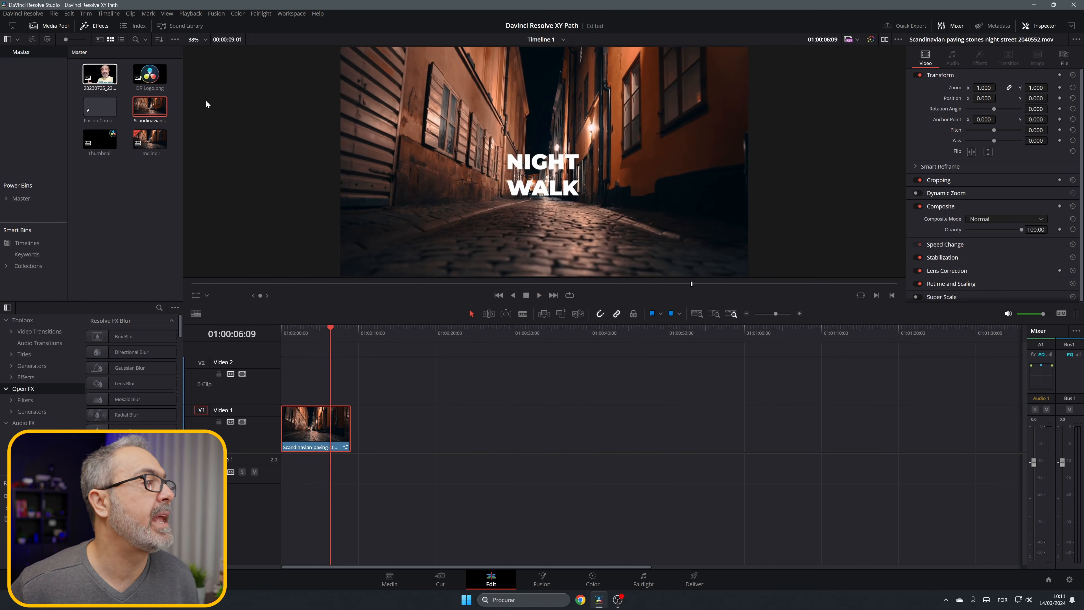
left_click(145, 178)
right_click(145, 178)
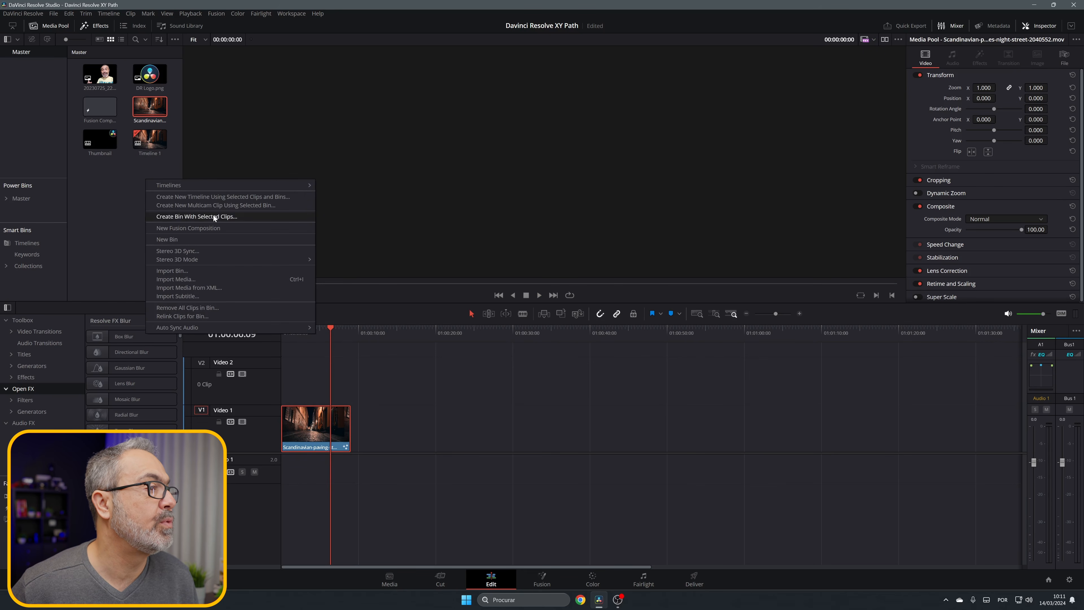
left_click(212, 227)
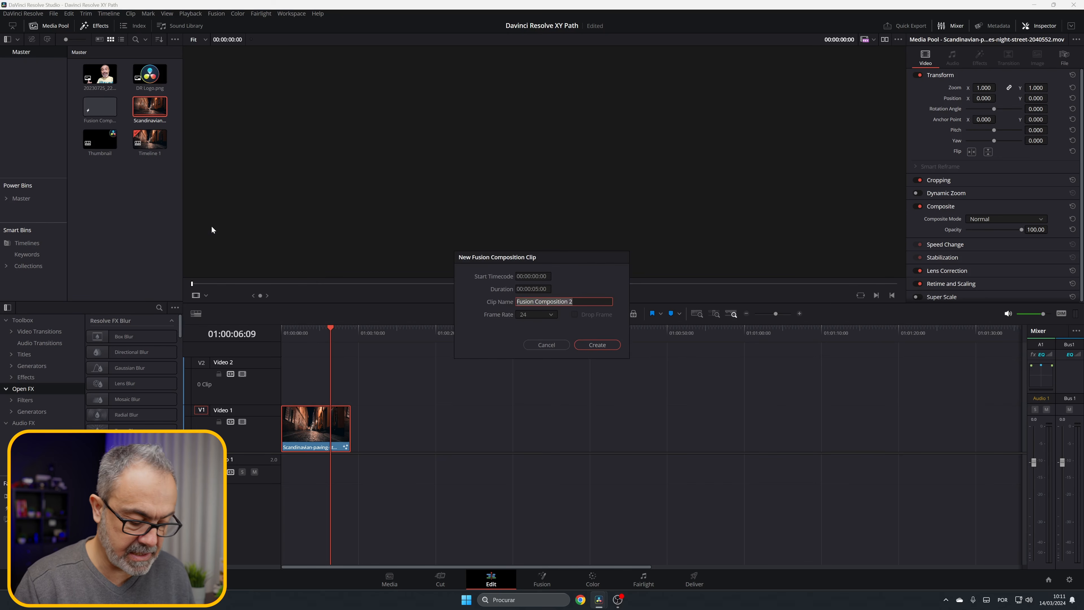
type("LOGO Anime")
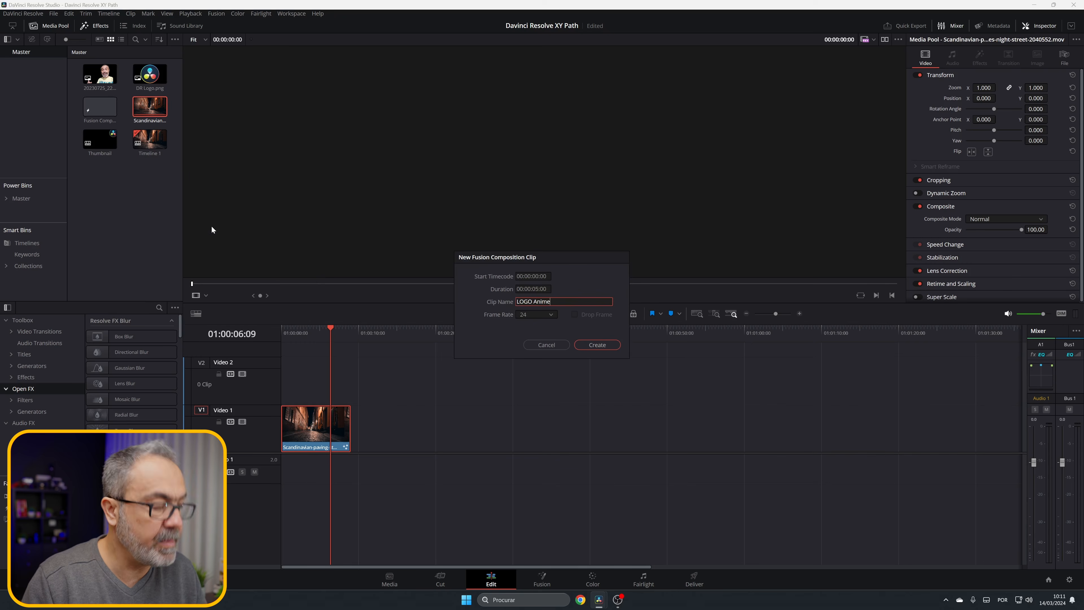
key("Return")
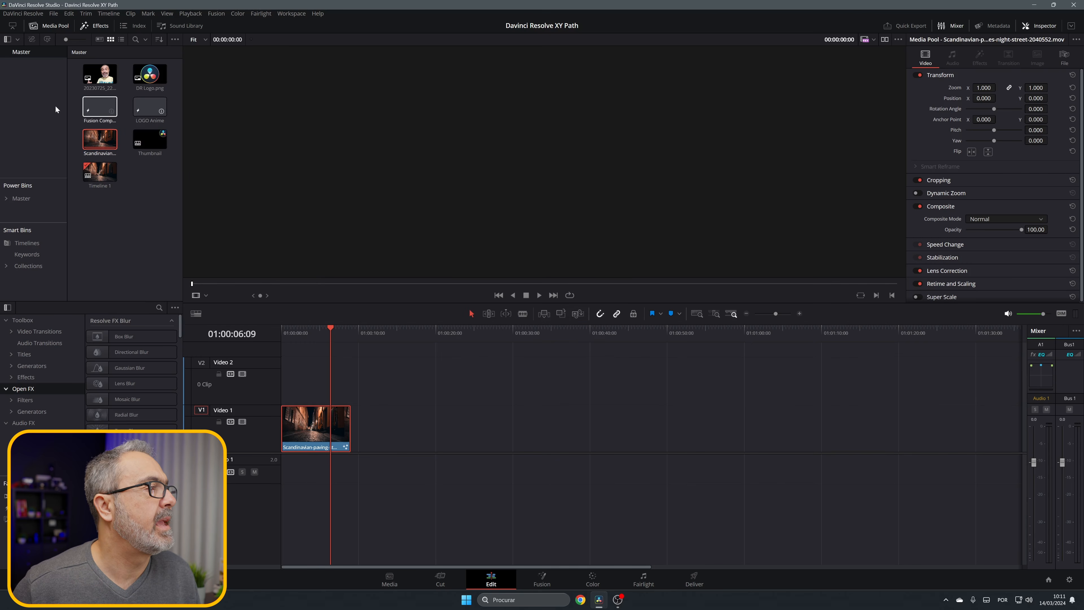
Step: Open the LOGO Anime composition in Fusion and hide the Spline editor
left_click(144, 110)
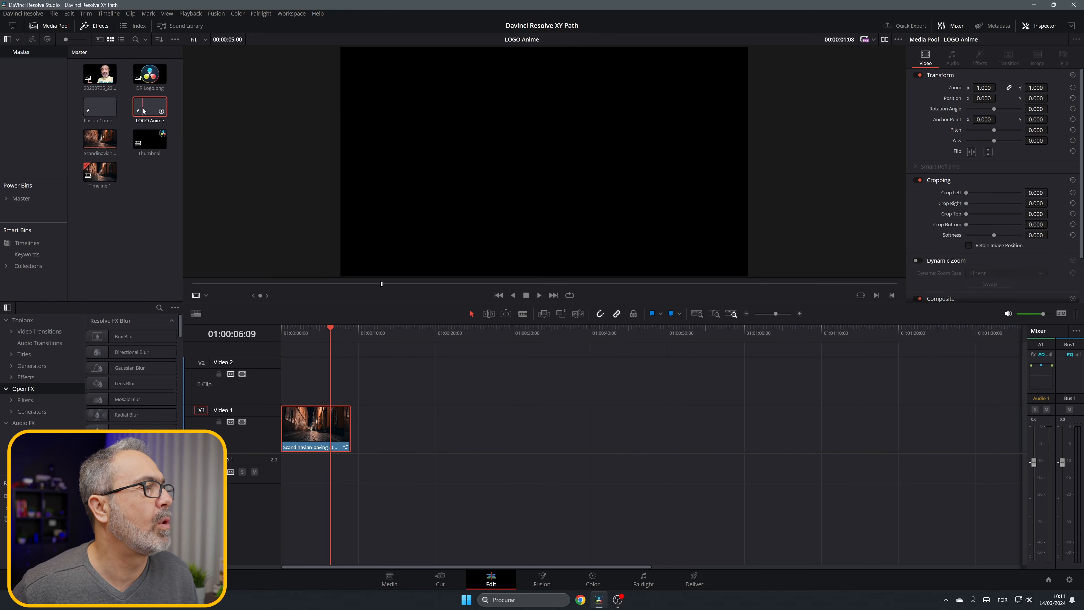
double_click(143, 111)
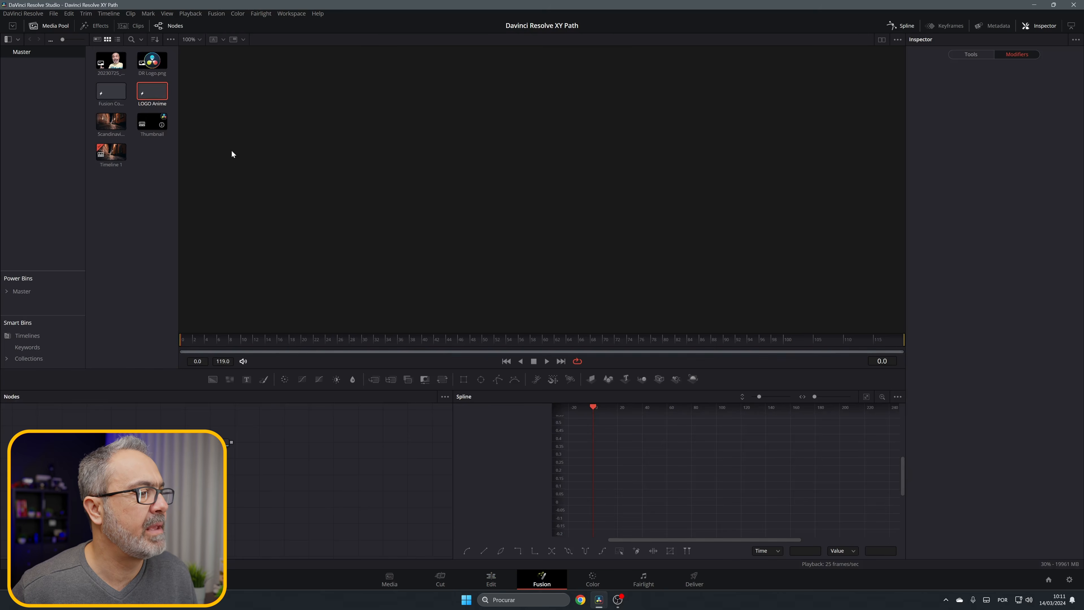
left_click(901, 25)
Step: Add a Background node feeding MediaOut1 and make it fully transparent with Alpha 0
left_click_drag(353, 418, 722, 511)
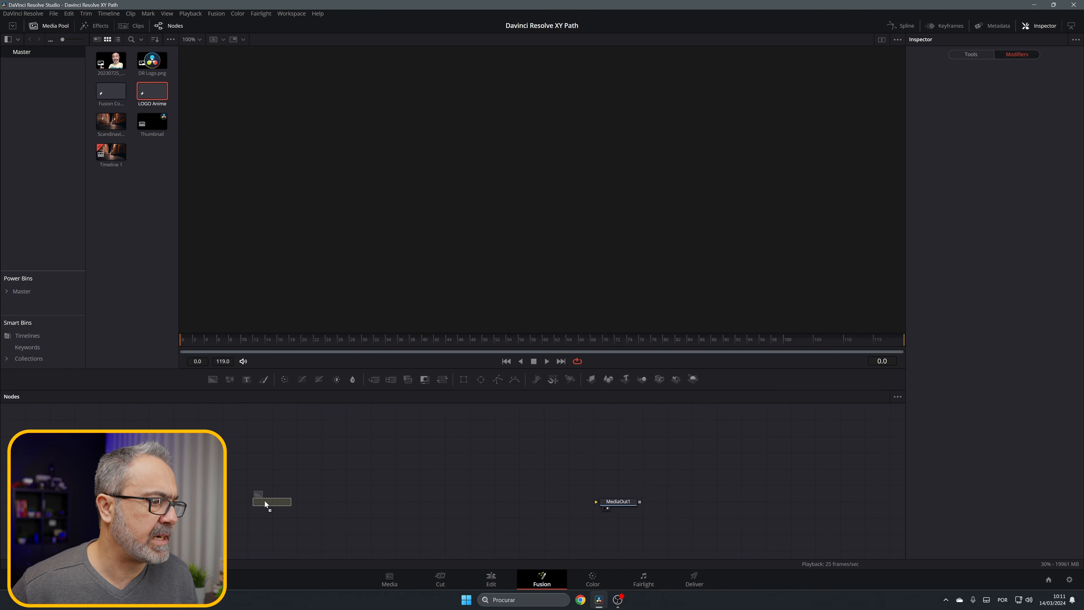
left_click_drag(264, 503, 611, 502)
left_click_drag(1029, 199, 956, 204)
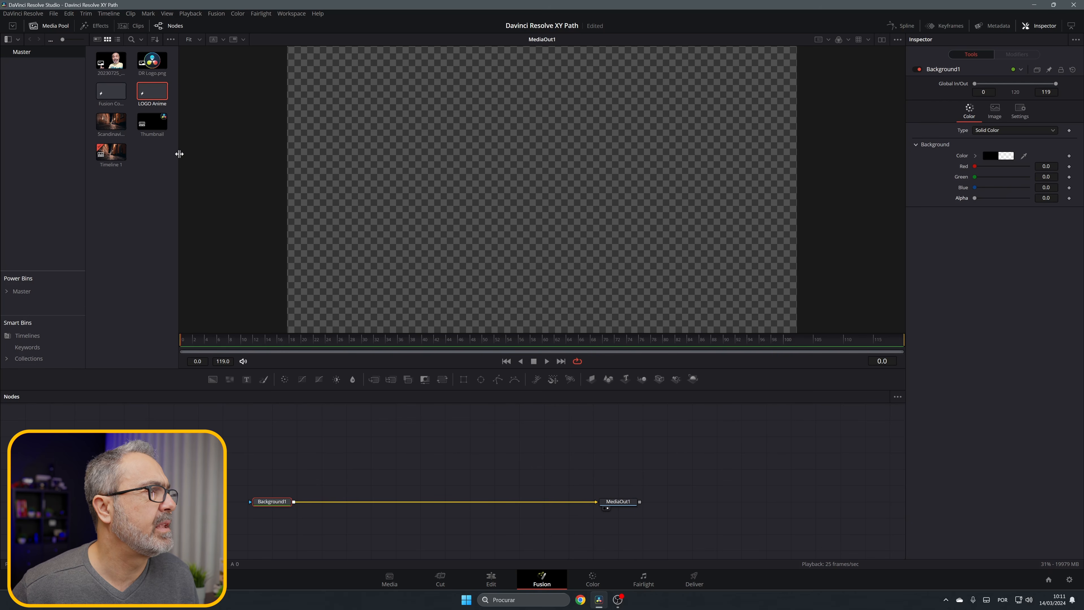
Step: Merge DR Logo.png over the background and insert a Transform node after the logo's MediaIn1
left_click_drag(152, 61, 294, 501)
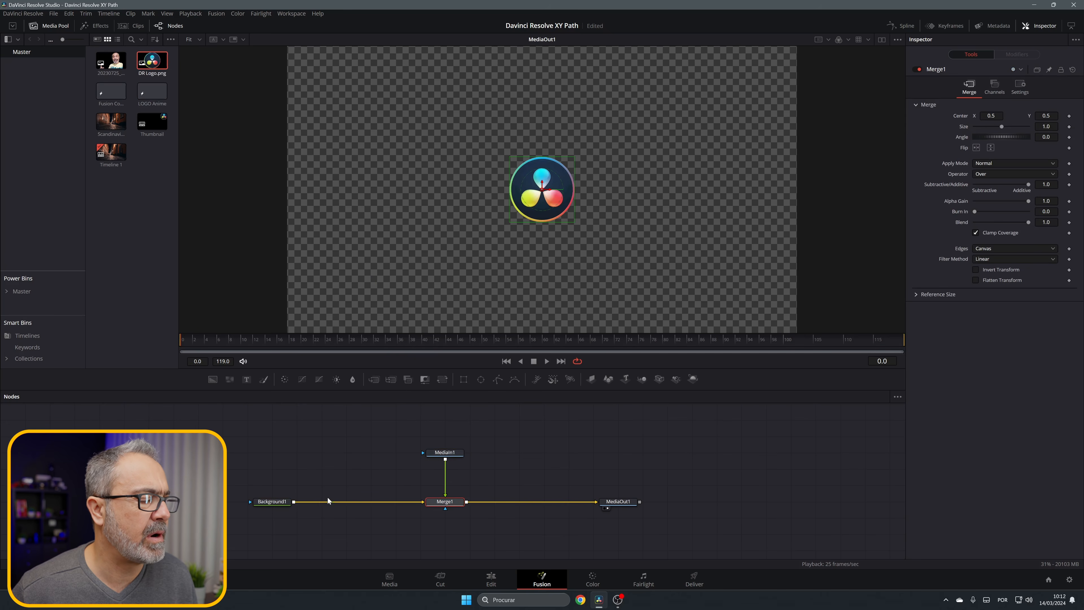
left_click(446, 453)
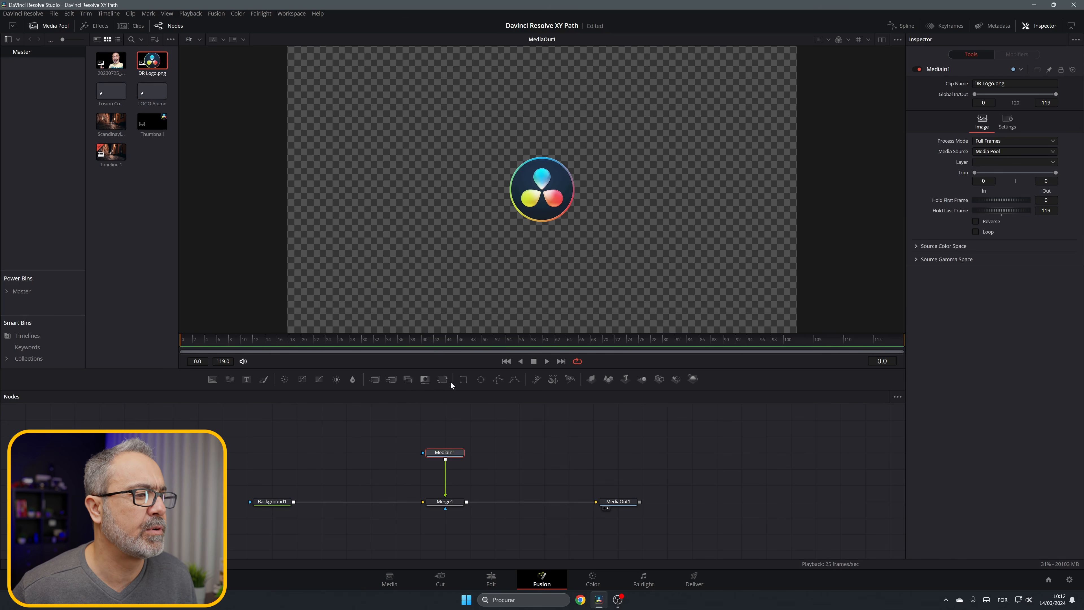
left_click(443, 379)
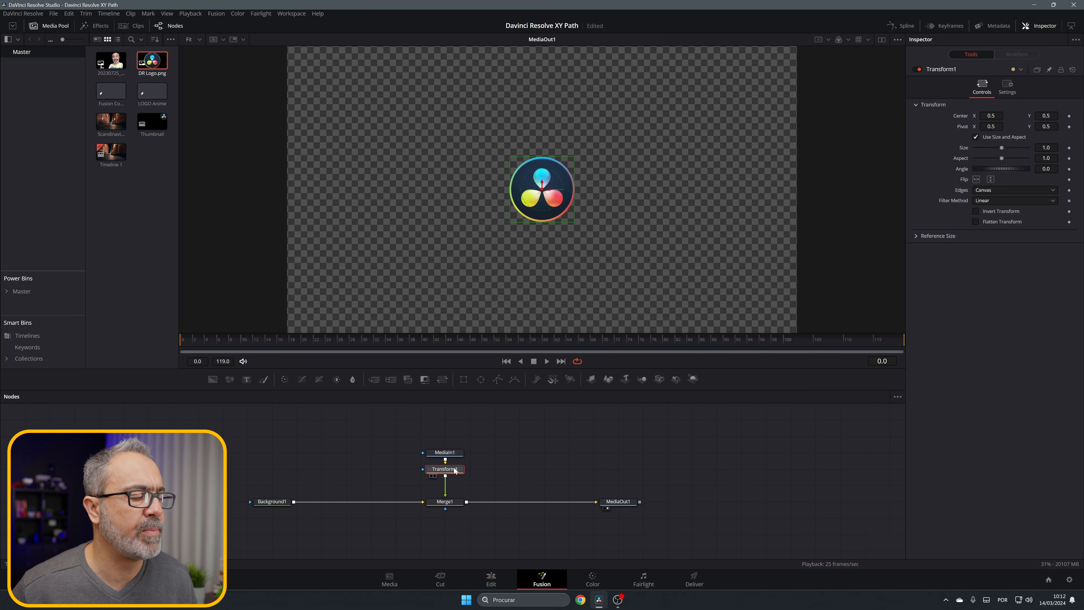
Step: Apply the XY Path modifier to the Center of Transform1
right_click(963, 115)
mouse_move(986, 150)
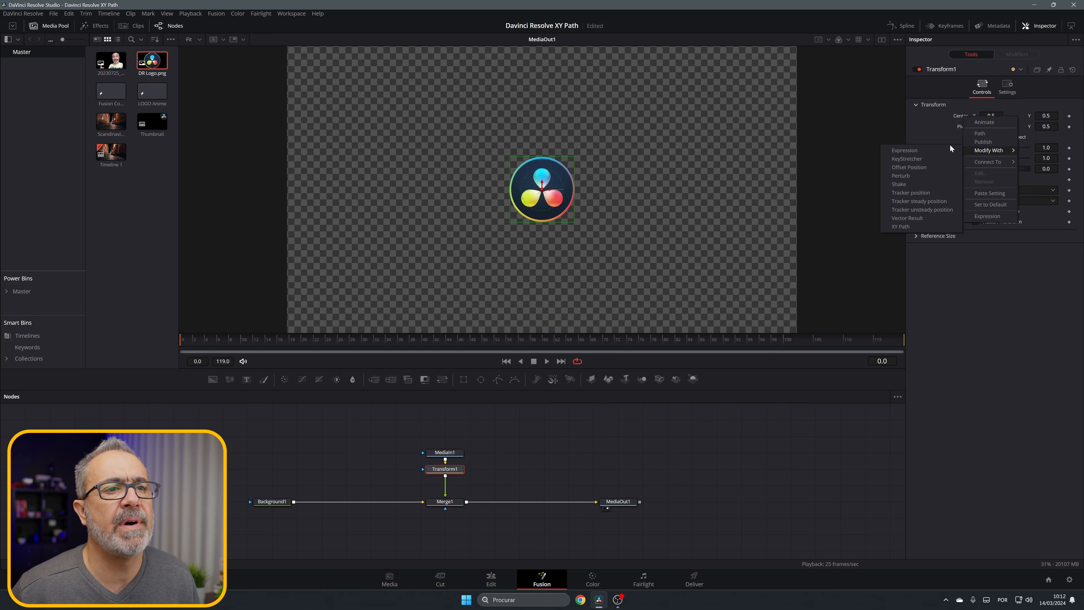
left_click(901, 226)
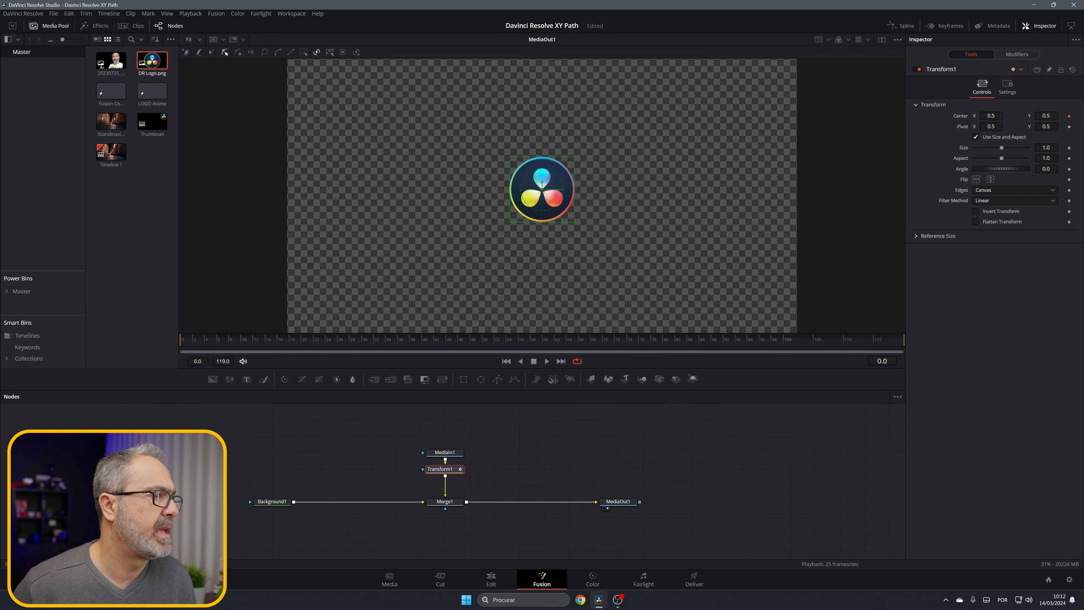
Step: Keyframe the logo beyond the image's left edge at frame 0, about X -4.31, and back near the image center at frame 12
scroll(553, 212, "down", 1)
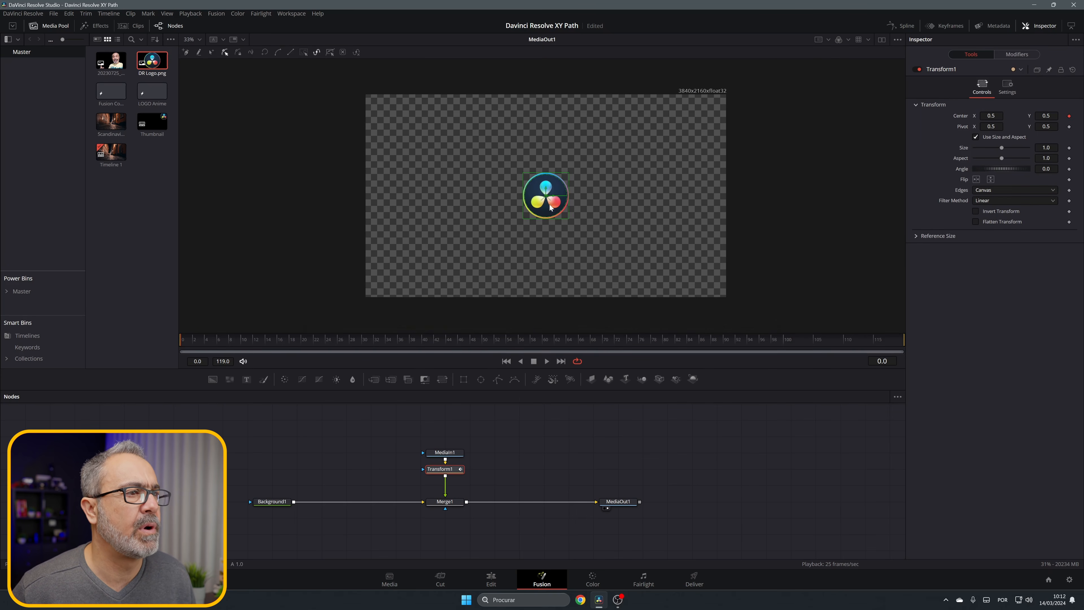
left_click_drag(546, 198, 324, 193)
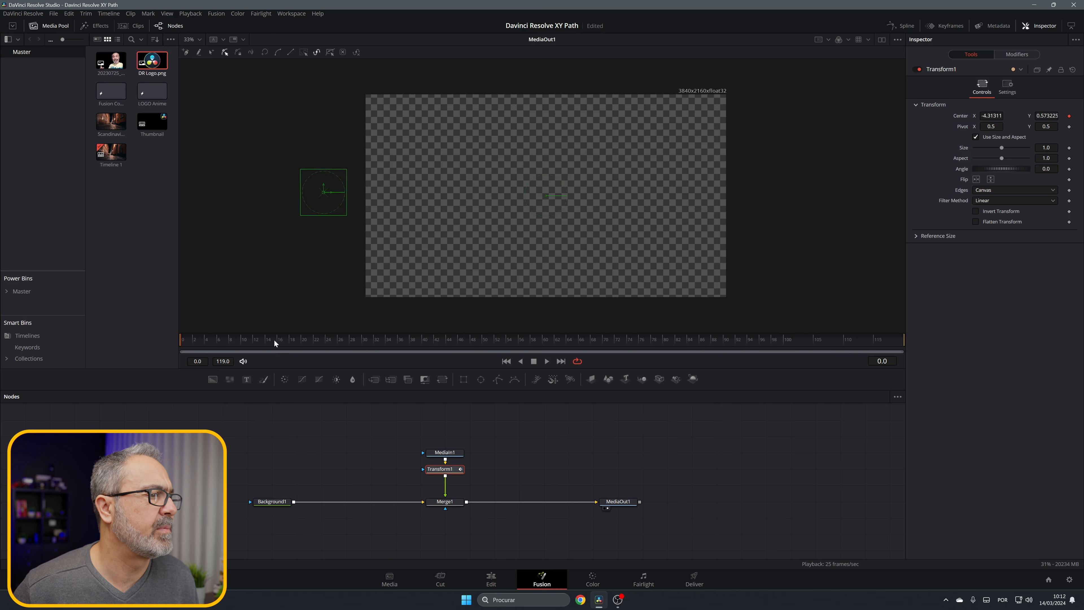
left_click(254, 341)
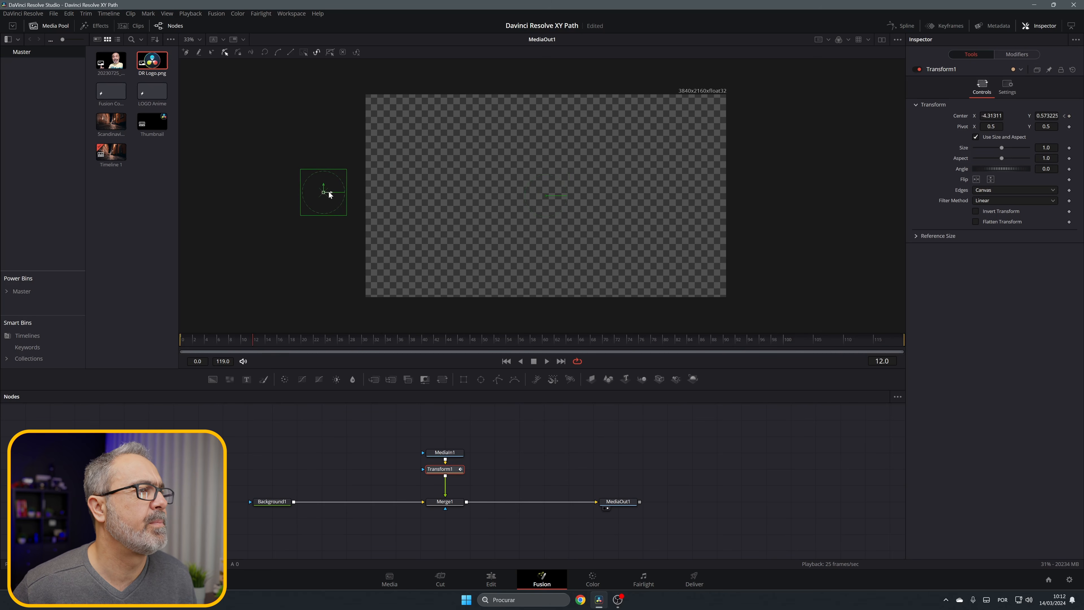
left_click_drag(325, 192, 549, 198)
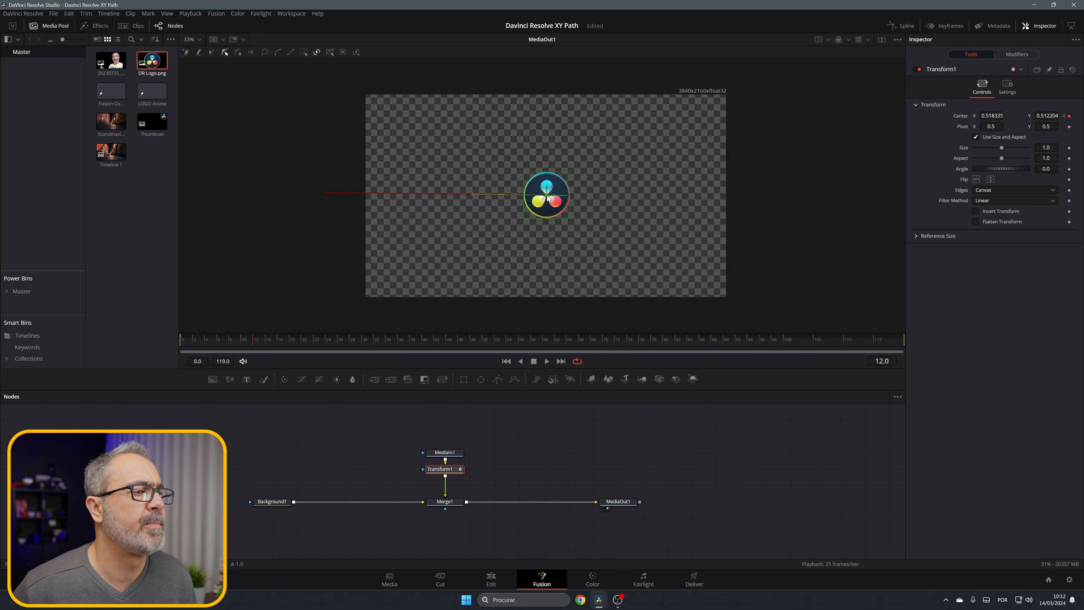
Step: Keyframe the logo below center at frame 24, about Y -0.76, and left of center at frame 38, about X -0.81, Y 0.51
left_click(326, 339)
left_click_drag(548, 197, 548, 256)
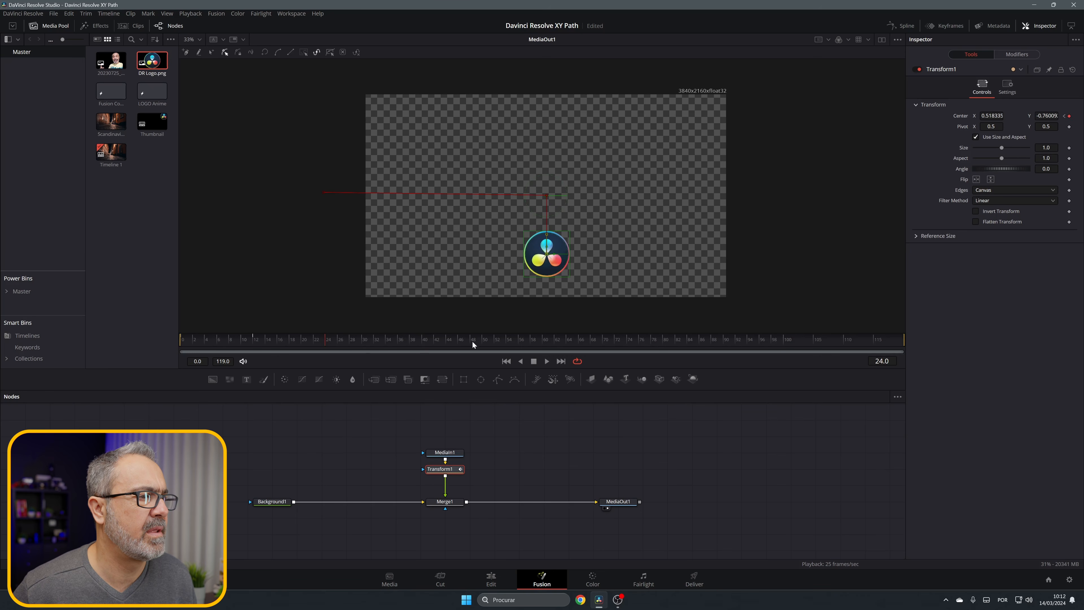
left_click(413, 340)
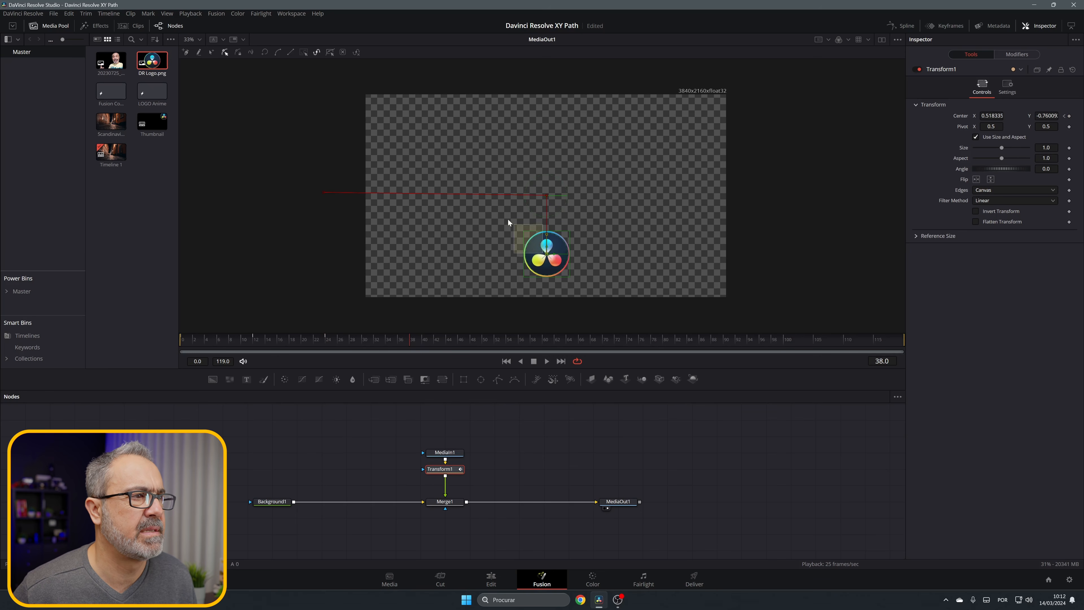
left_click_drag(545, 254, 498, 198)
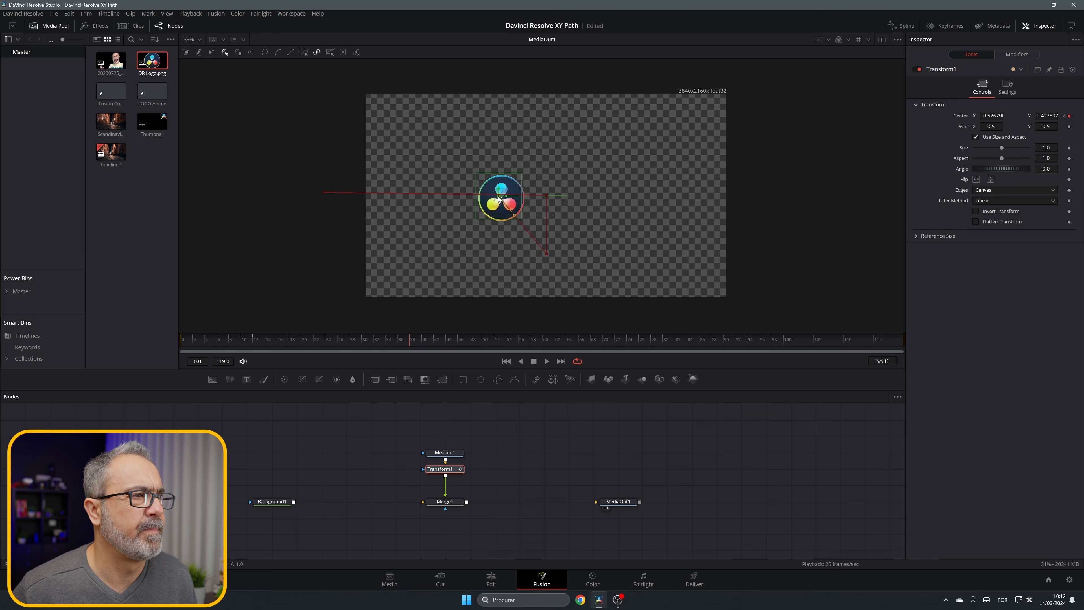
Step: Keyframe the logo above center at frame 53 and right of center at about frame 67, near X 1.60, Y 0.55
left_click(503, 340)
left_click(588, 339)
left_click_drag(544, 151, 597, 194)
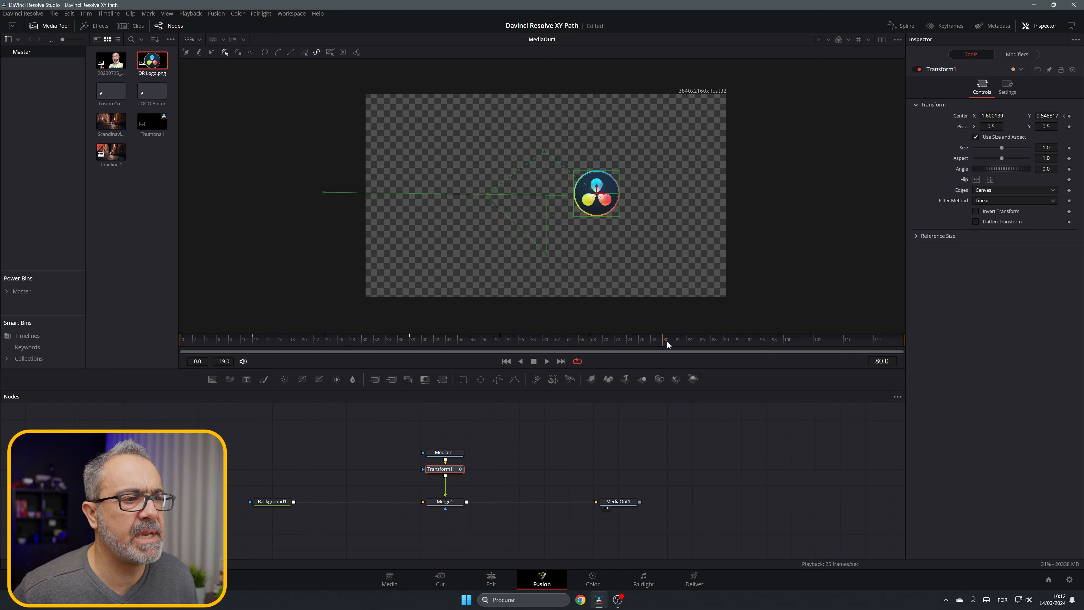
Step: Keyframe the logo at about Y -0.78 at frame 82, near the center before frame 100, and beyond the right edge at frame 119, about X 5.28
left_click(675, 341)
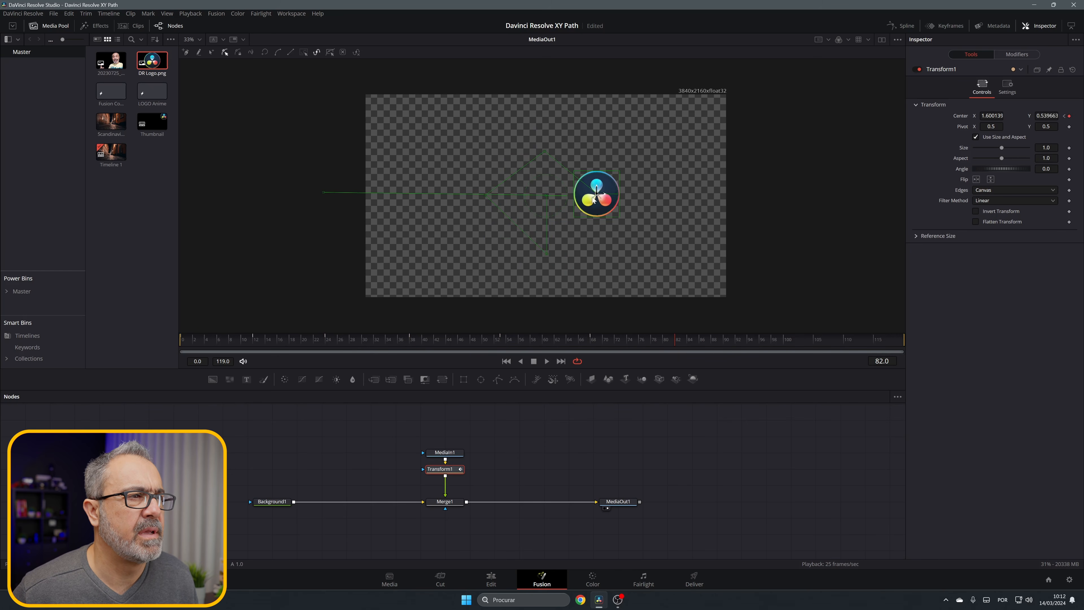
left_click_drag(597, 194, 546, 255)
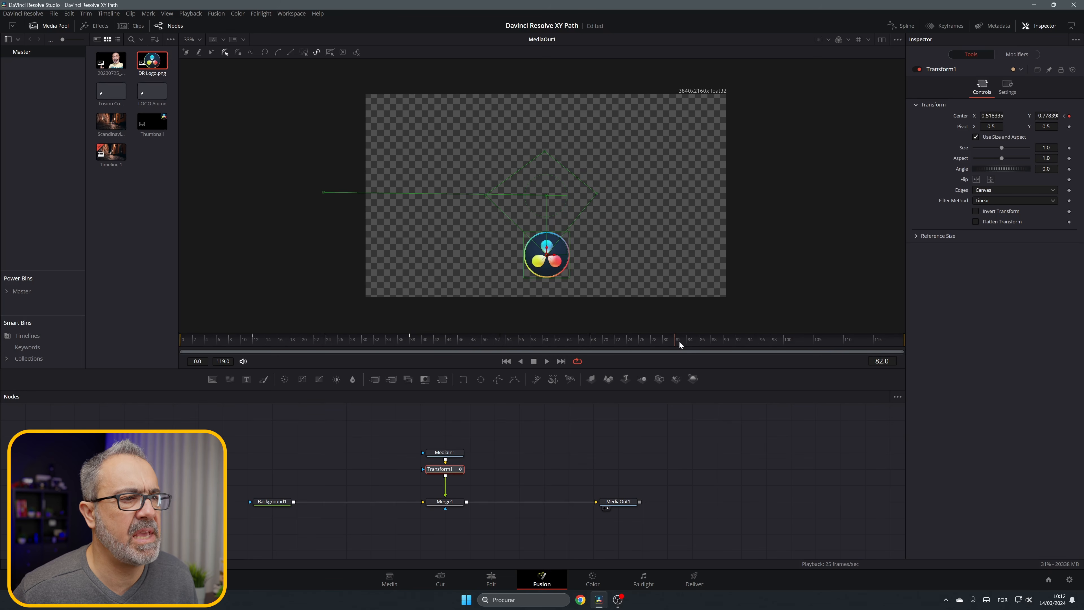
key("space")
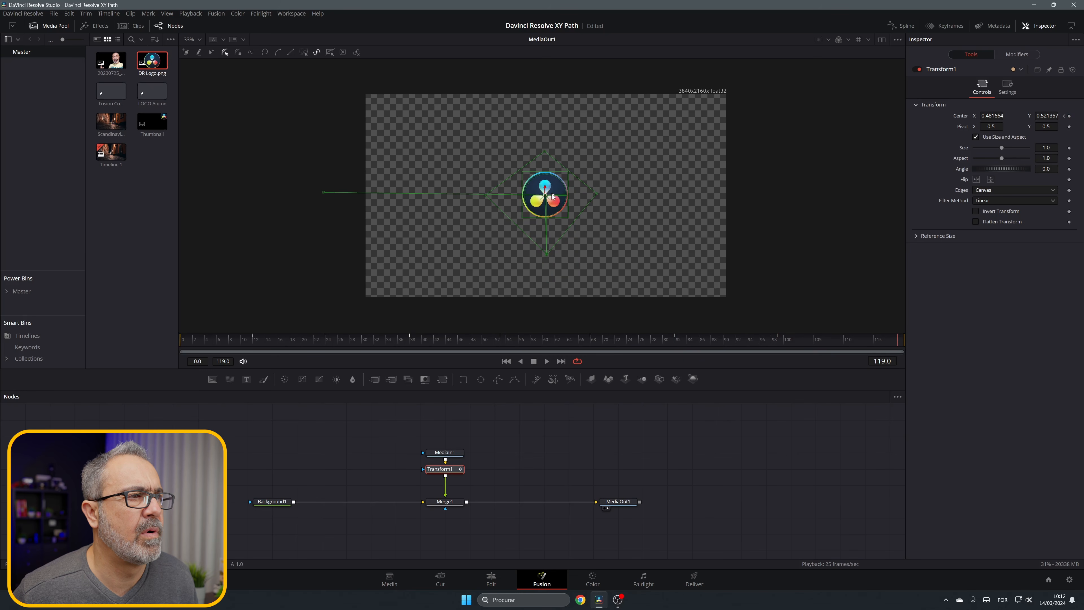
left_click_drag(554, 201, 775, 199)
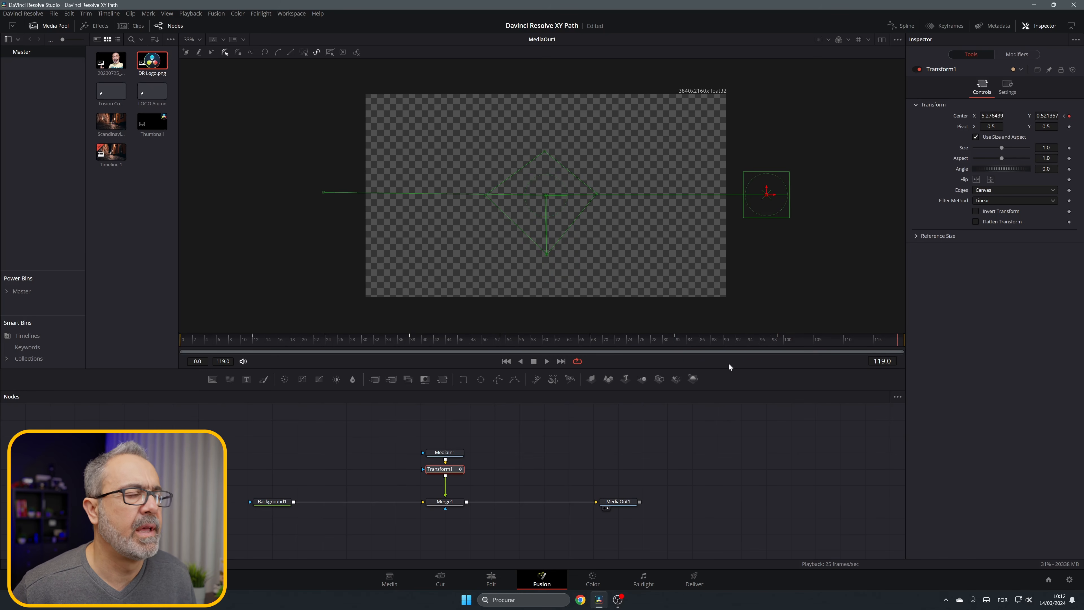
Step: Display Transform1's X and Y path curves fitted in the Spline editor and smooth all the logo's keyframes
left_click(903, 25)
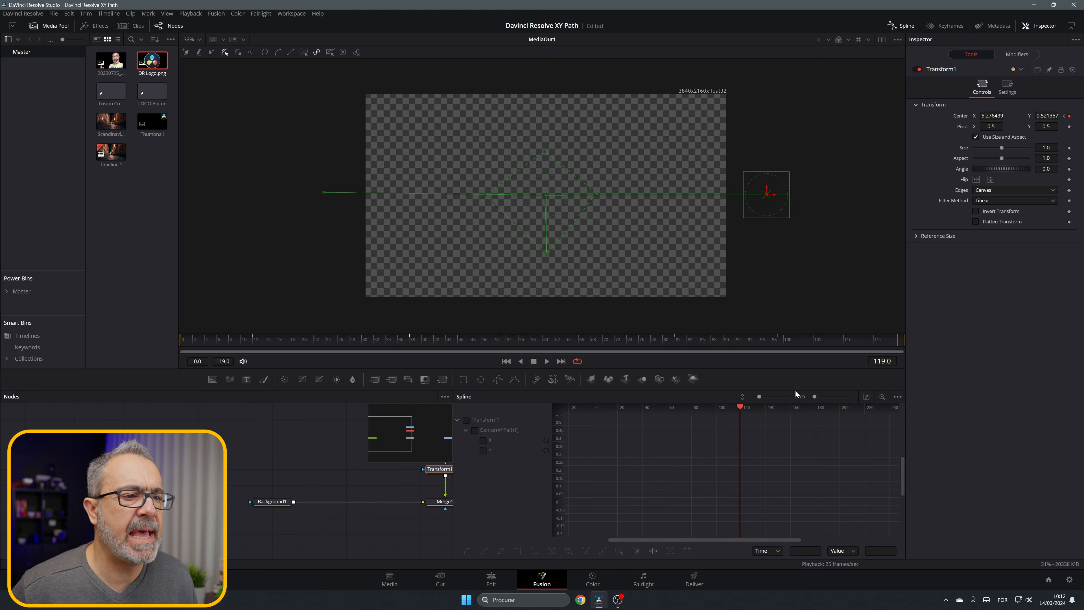
left_click(466, 419)
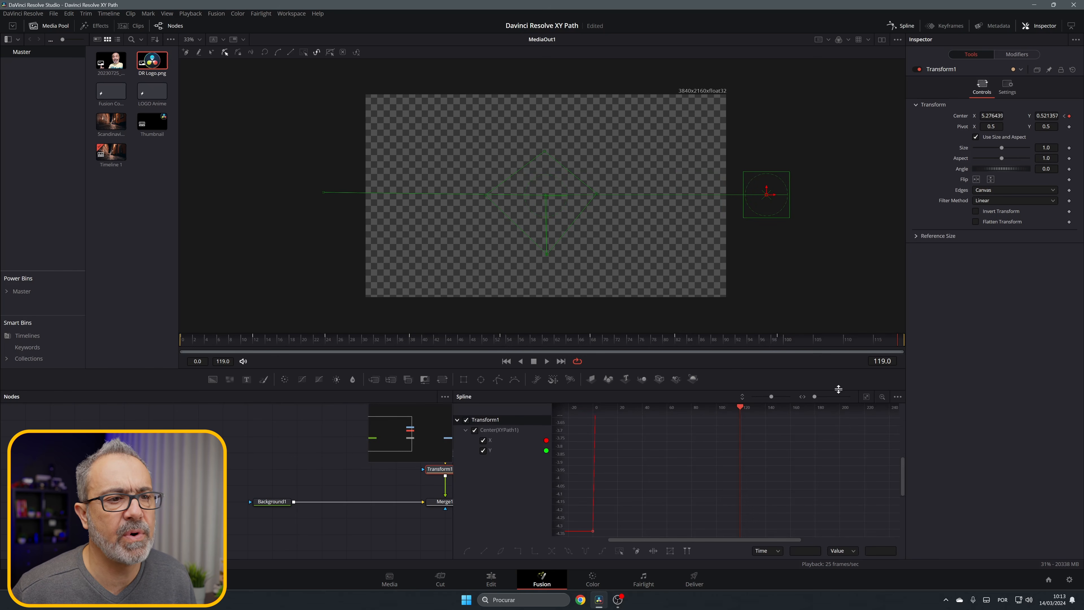
left_click(867, 397)
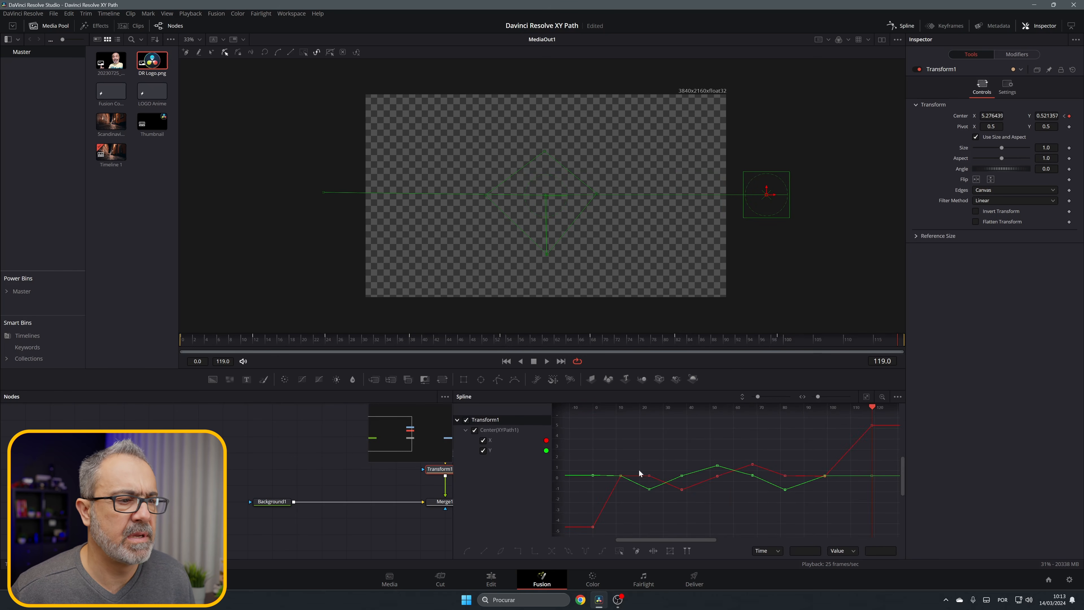
left_click_drag(573, 418, 740, 499)
key("ctrl+a")
key("shift+s")
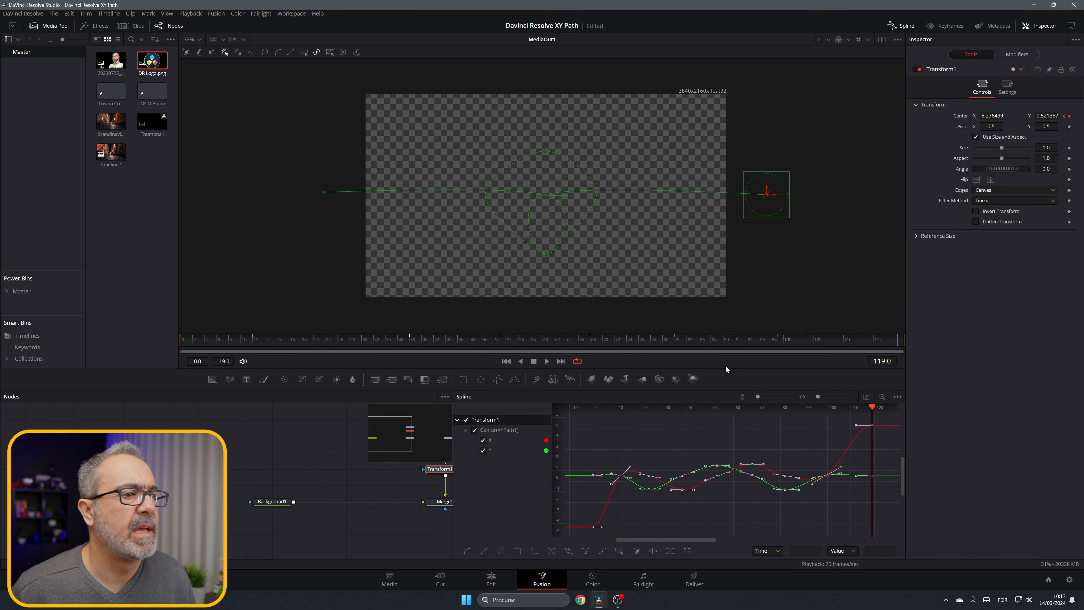
Step: On the Edit page, place the LOGO Anime clip directly after the street clip on Video 1 and play it
left_click_drag(884, 349, 65, 352)
left_click(488, 582)
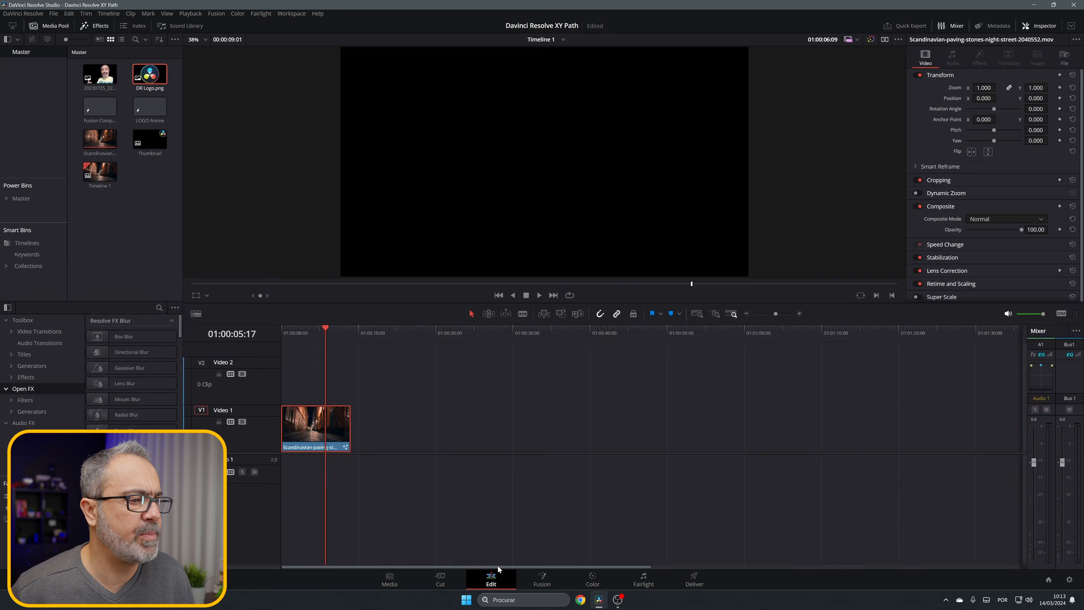
left_click_drag(152, 106, 352, 427)
left_click_drag(328, 332, 352, 336)
key("space")
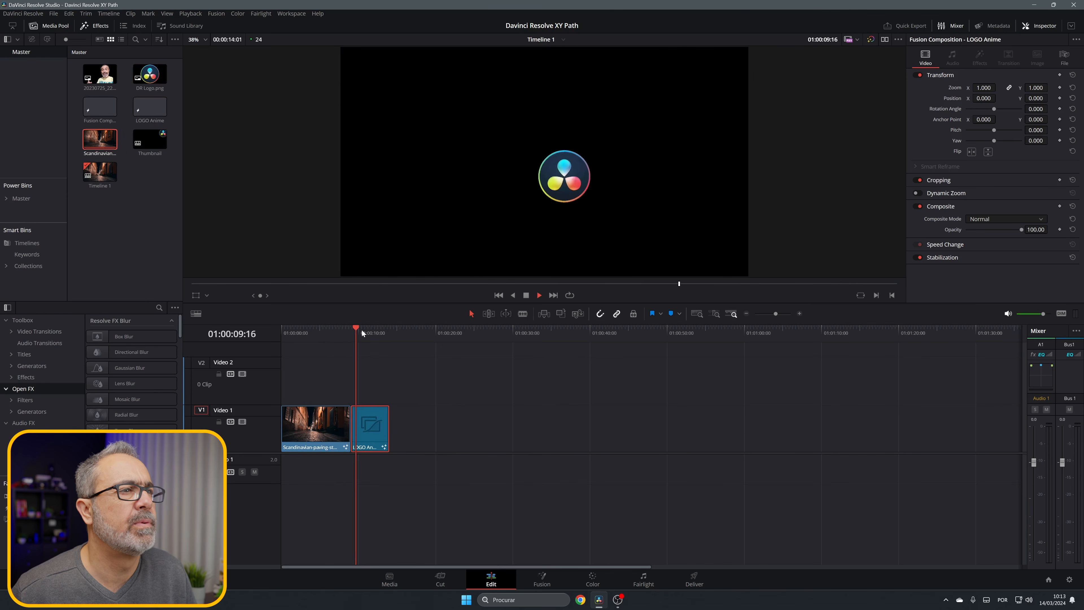
key("space")
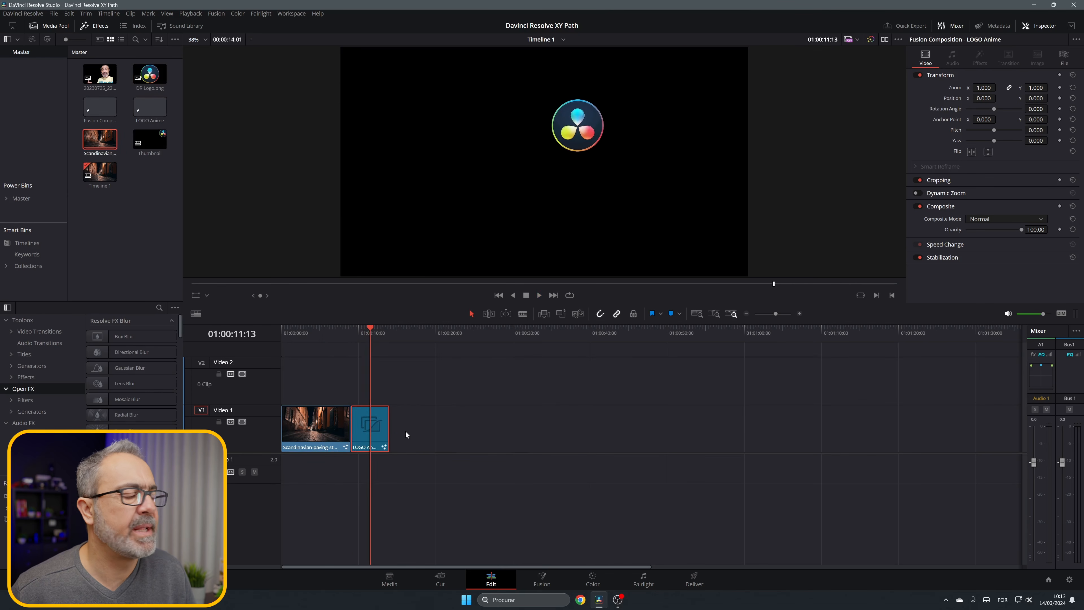
Step: Move the LOGO Anime clip to Video 2, place another copy of the street clip beneath it on Video 1, and play them
left_click_drag(382, 436, 432, 388)
double_click(97, 144)
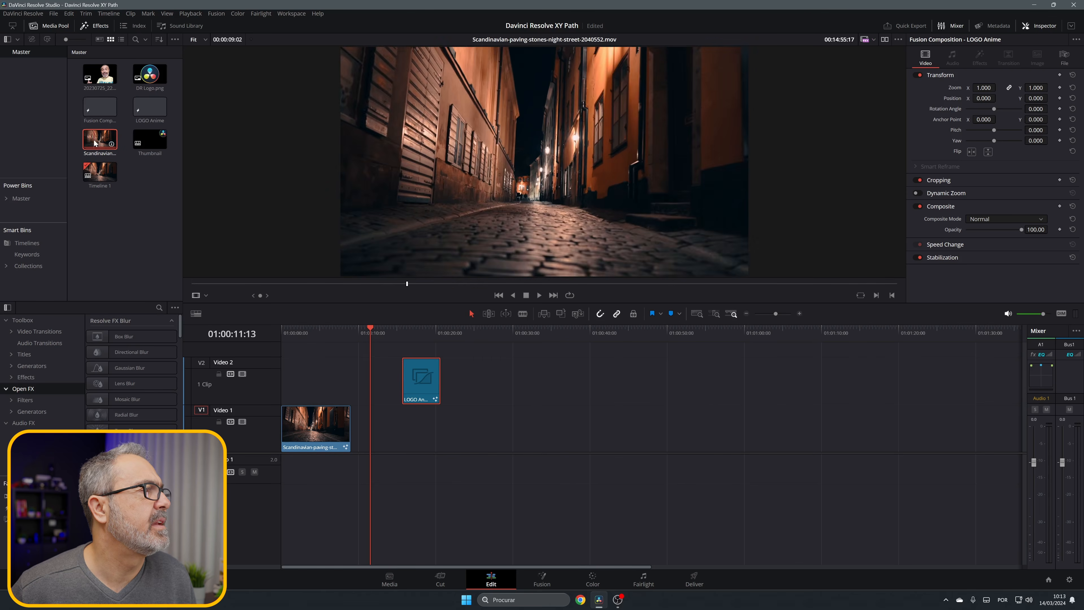
left_click_drag(97, 144, 406, 427)
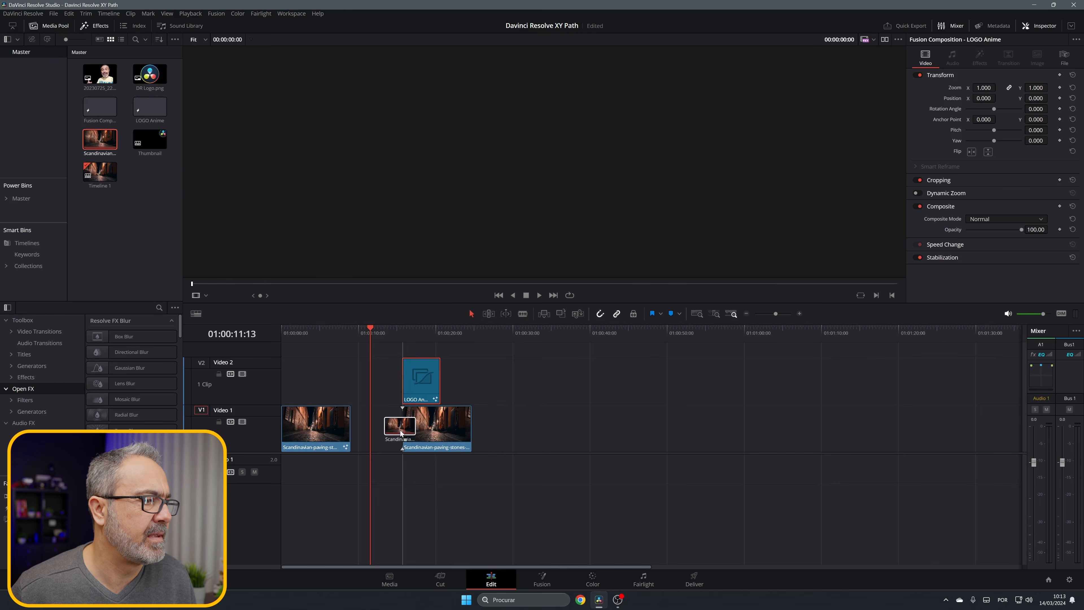
left_click(401, 333)
key("space")
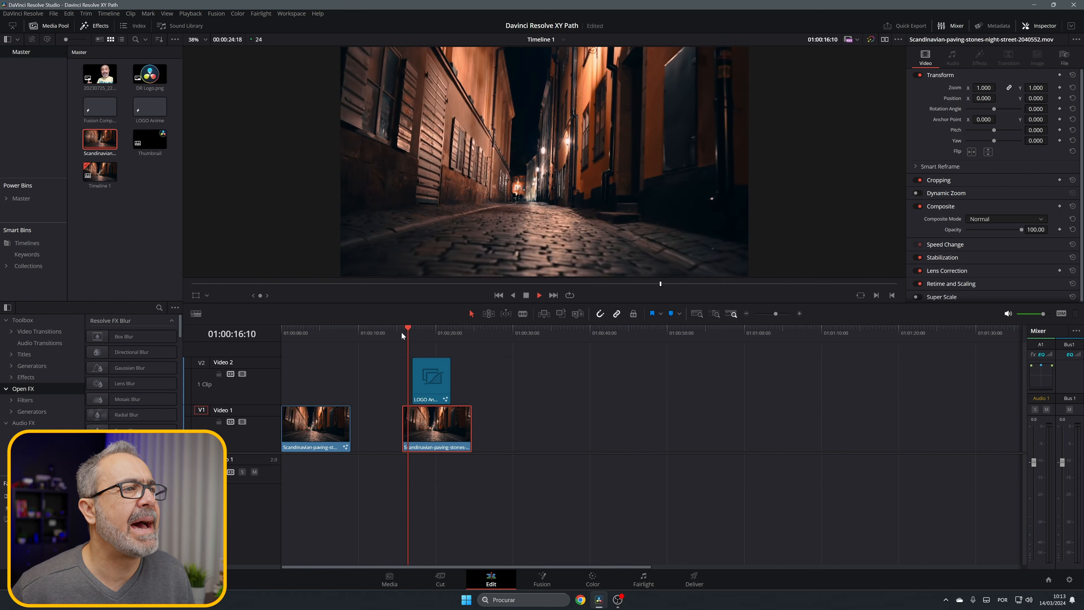